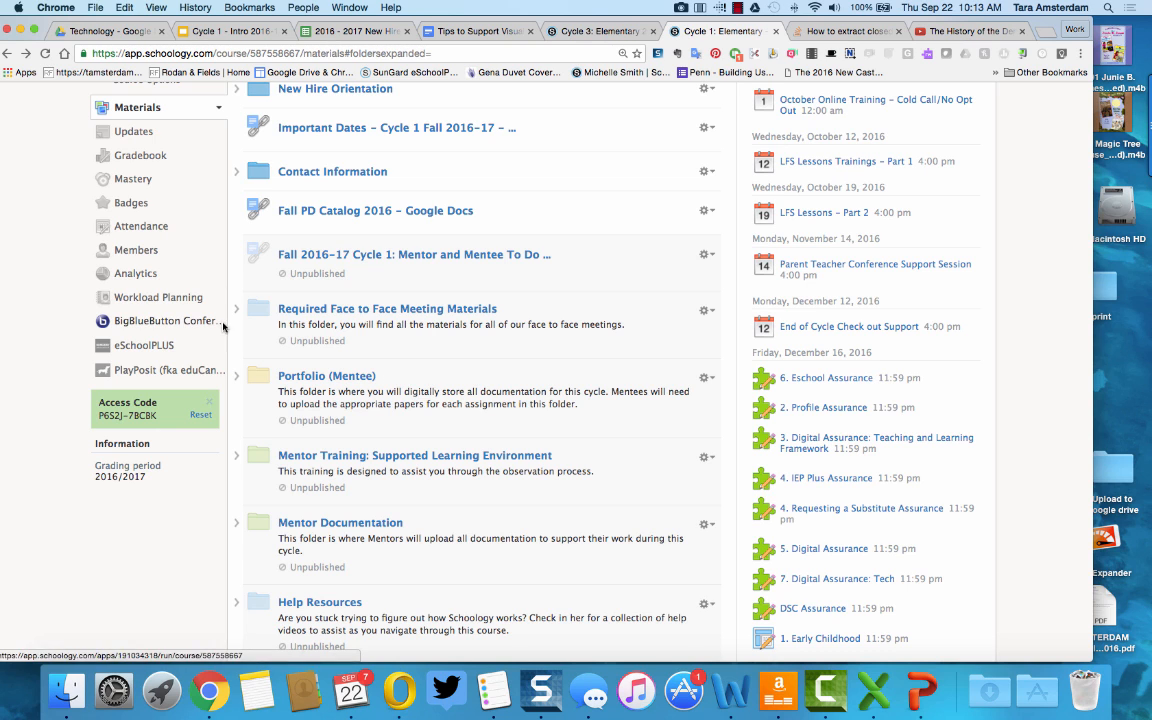
Expand the September – Introduction Meeting folder, and copy the sharing link of the Cycle 1 - Intro 2016-17 presentation in Google Slides
left_click(235, 309)
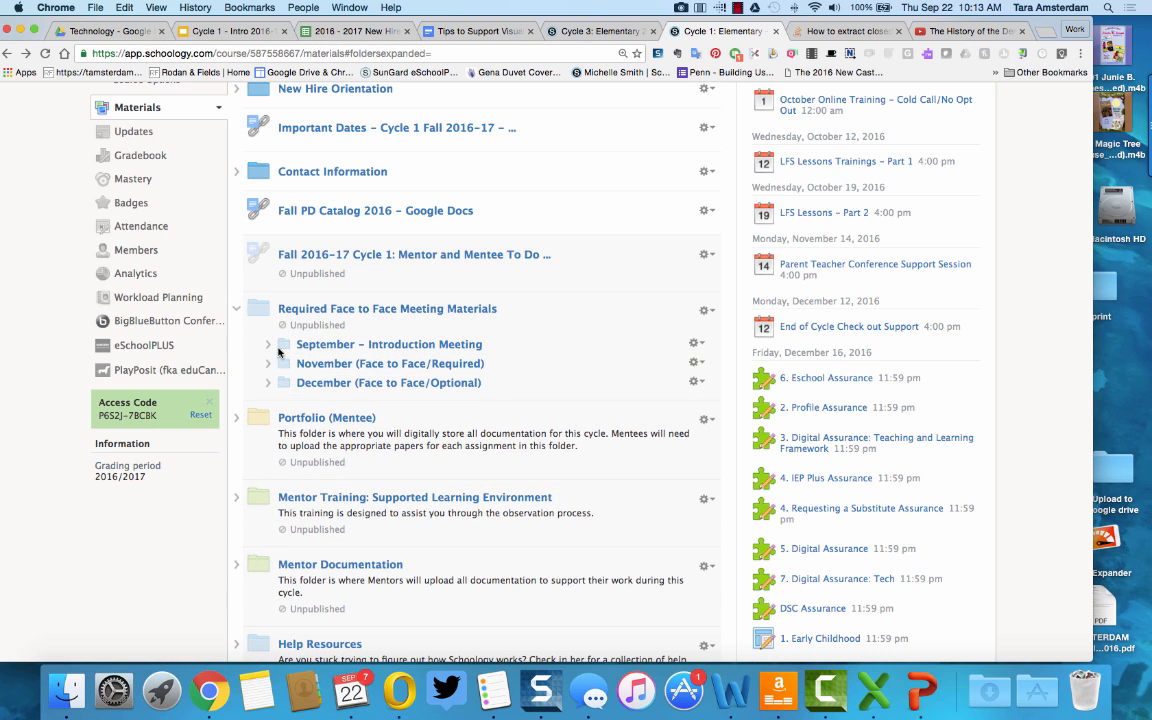
left_click(267, 343)
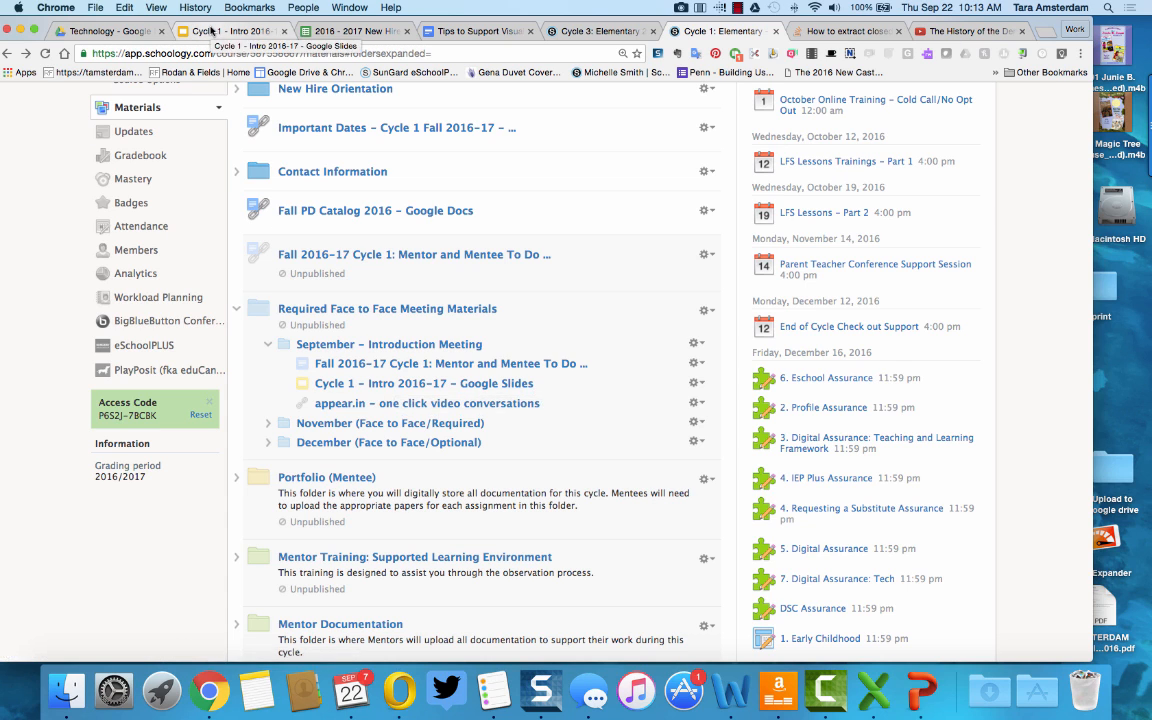
left_click(212, 31)
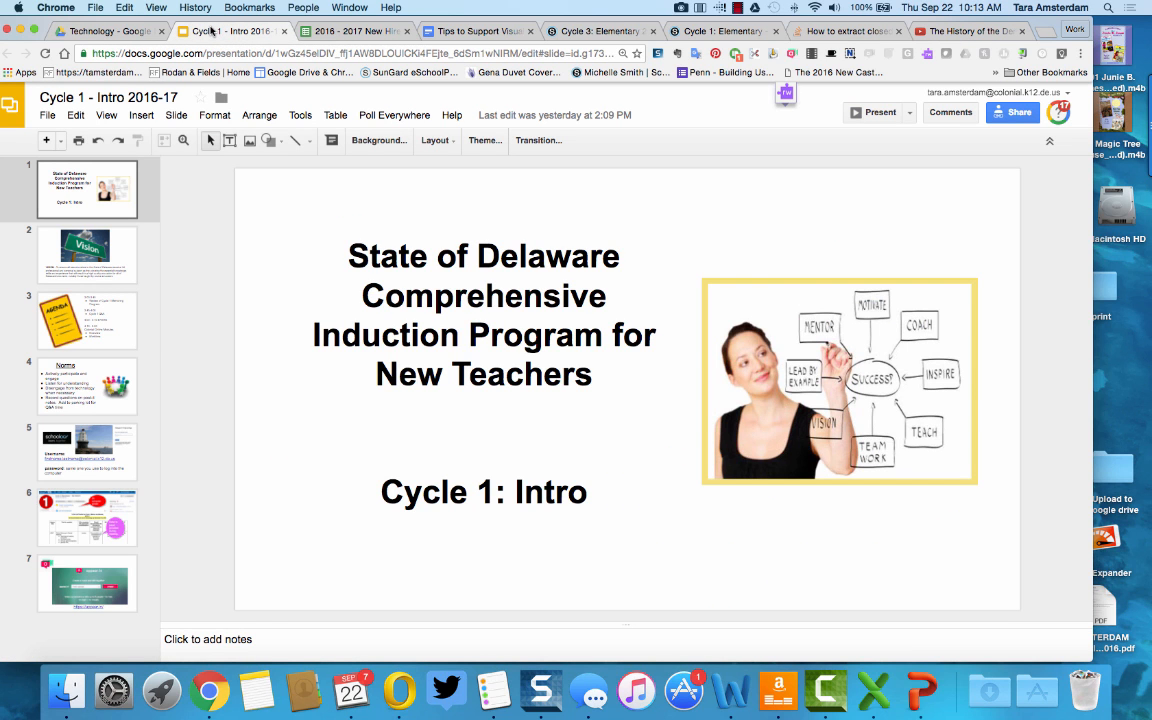
left_click(998, 113)
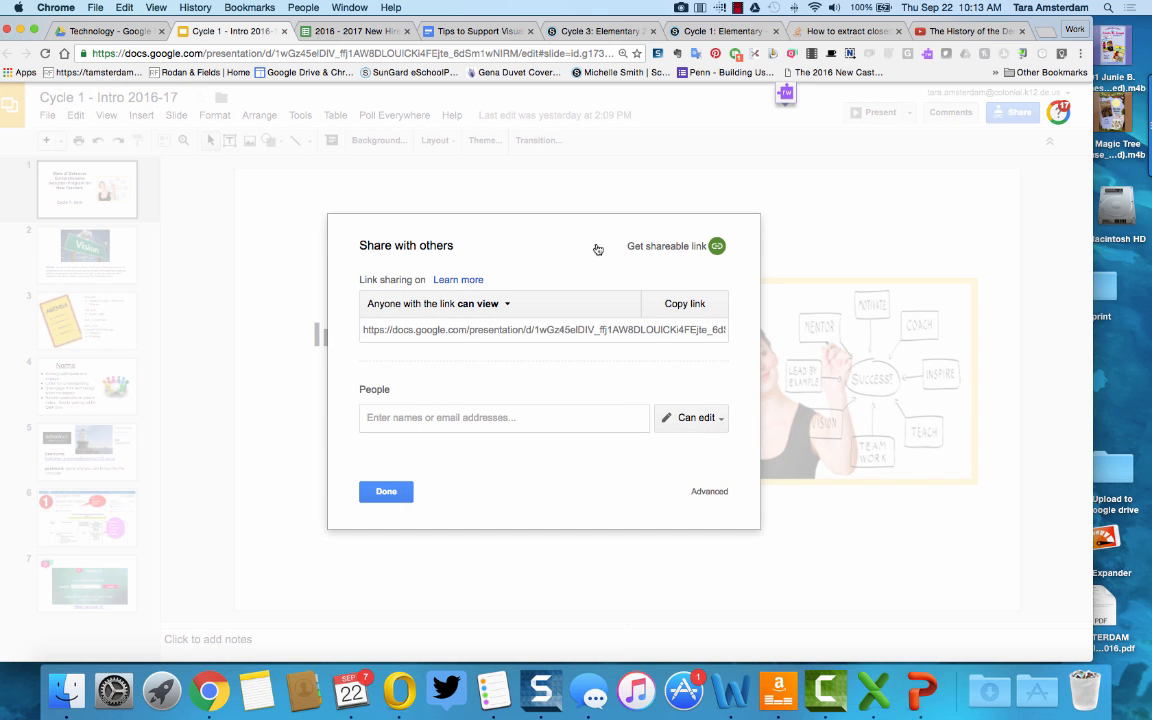
left_click(708, 492)
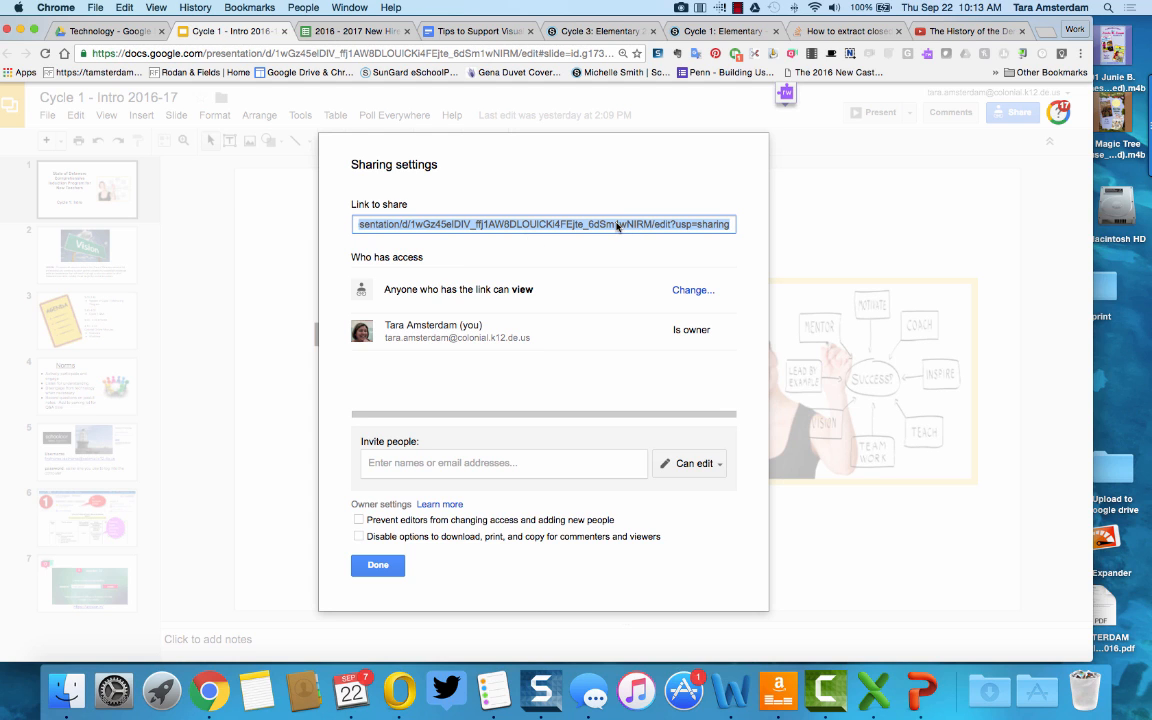
left_click(356, 571)
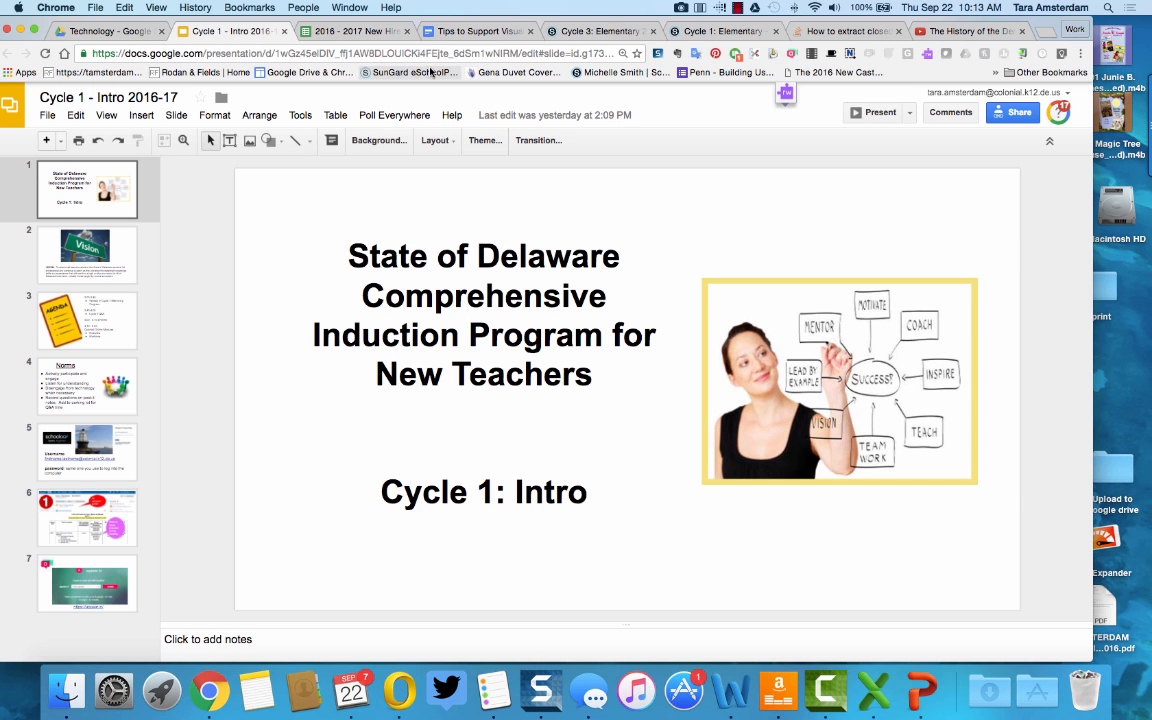
In Schoology, add the copied presentation link to the September – Introduction Meeting folder, using the automatically fetched title
left_click(697, 33)
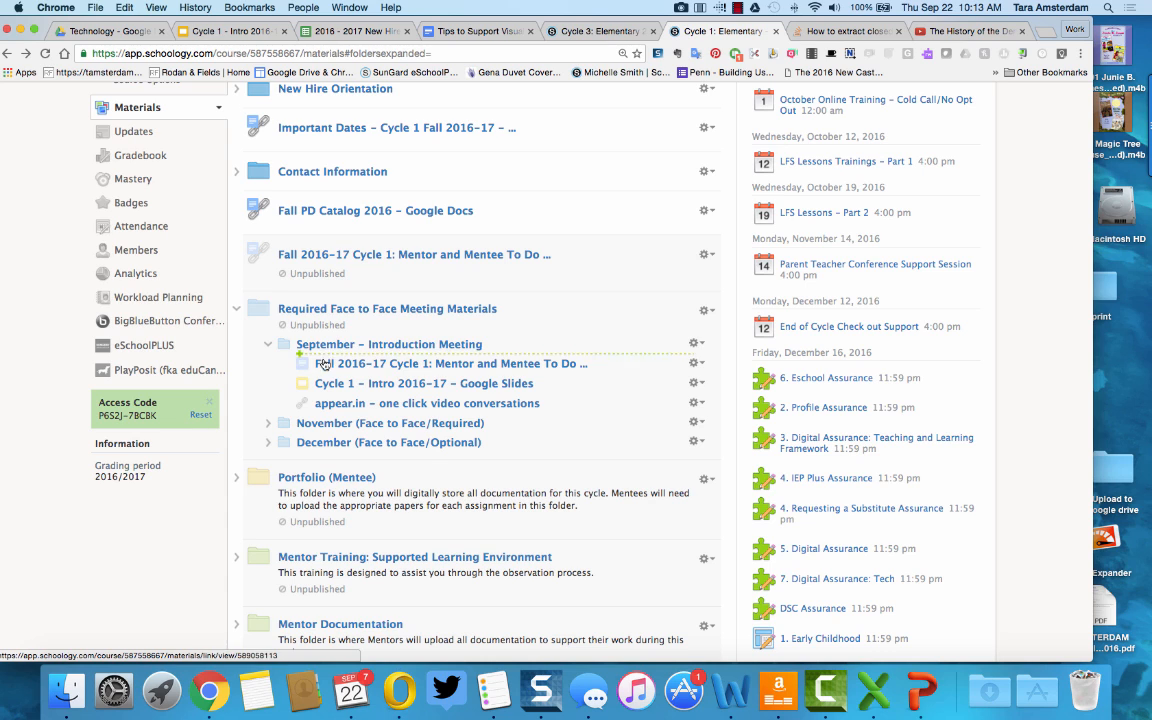
left_click_drag(321, 352, 320, 355)
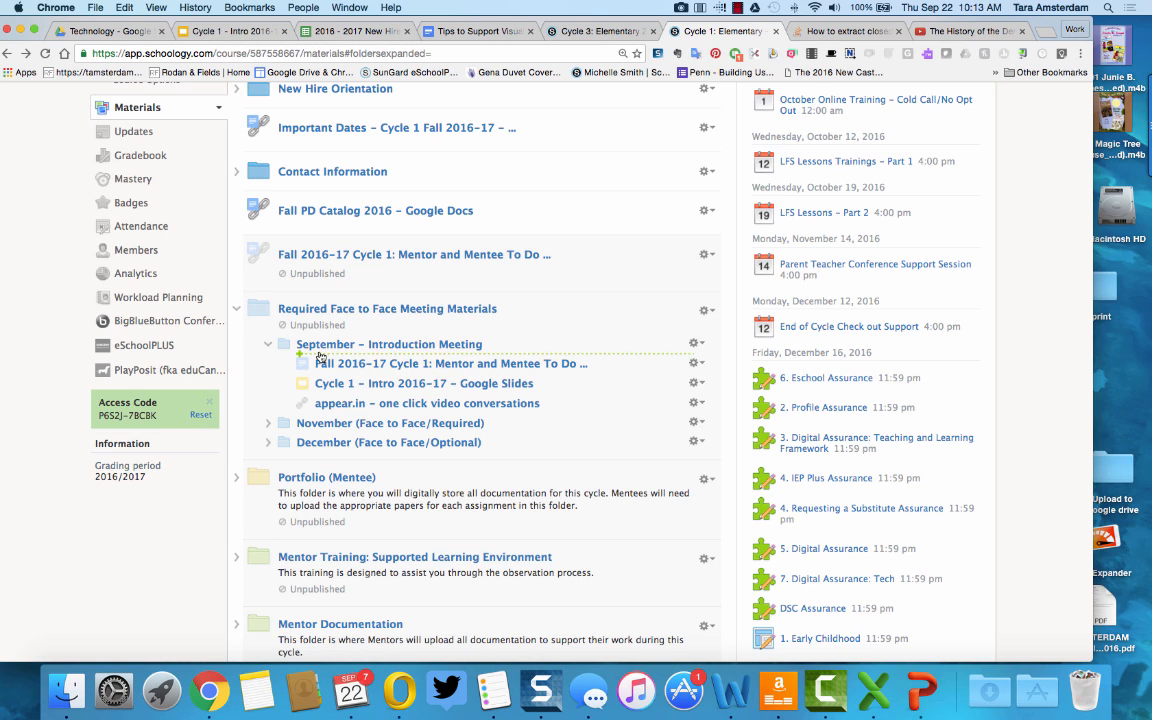
left_click(320, 355)
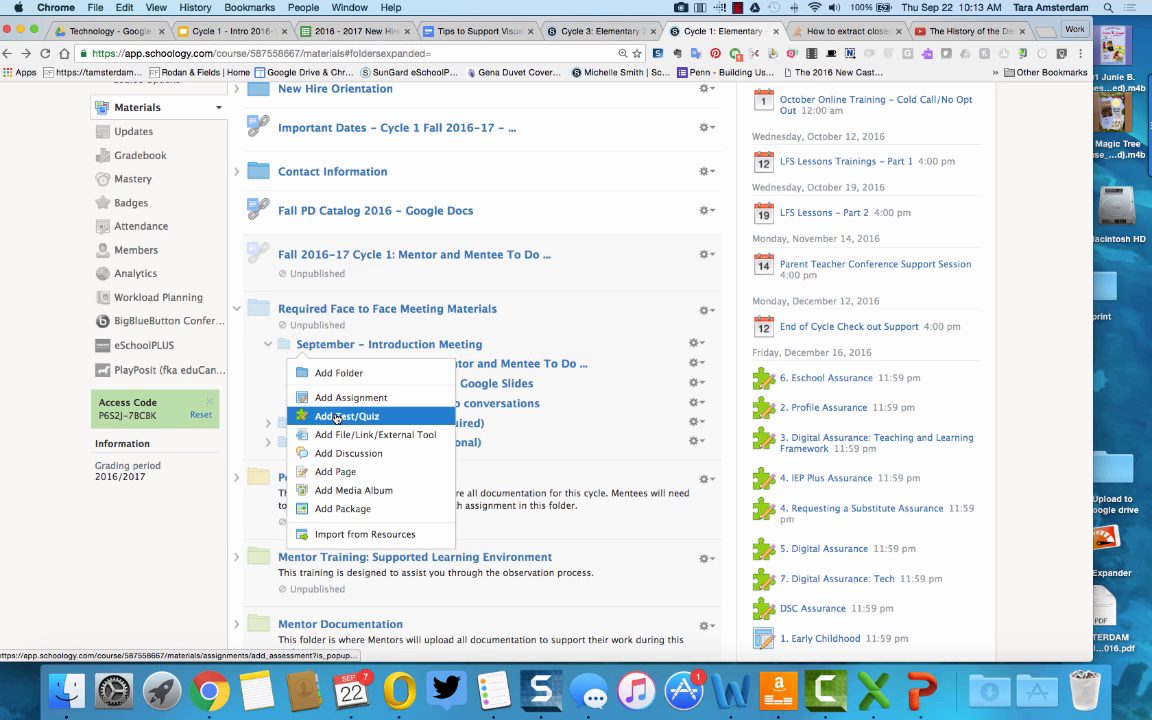
left_click(339, 435)
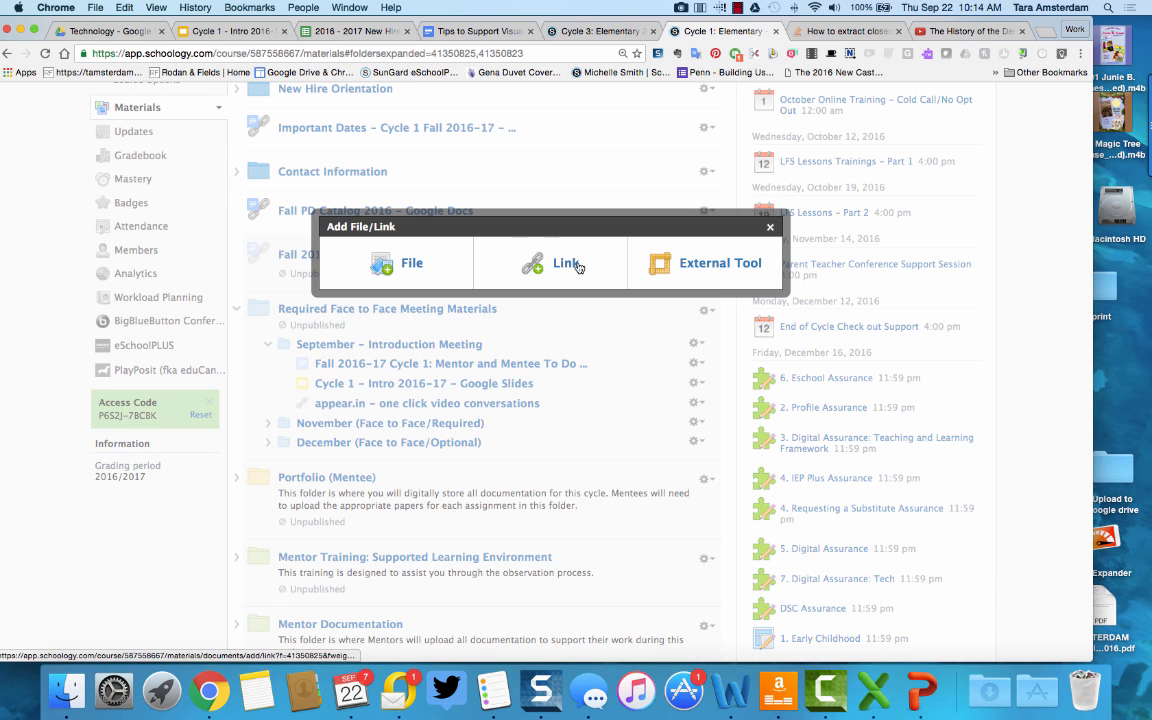
left_click(558, 263)
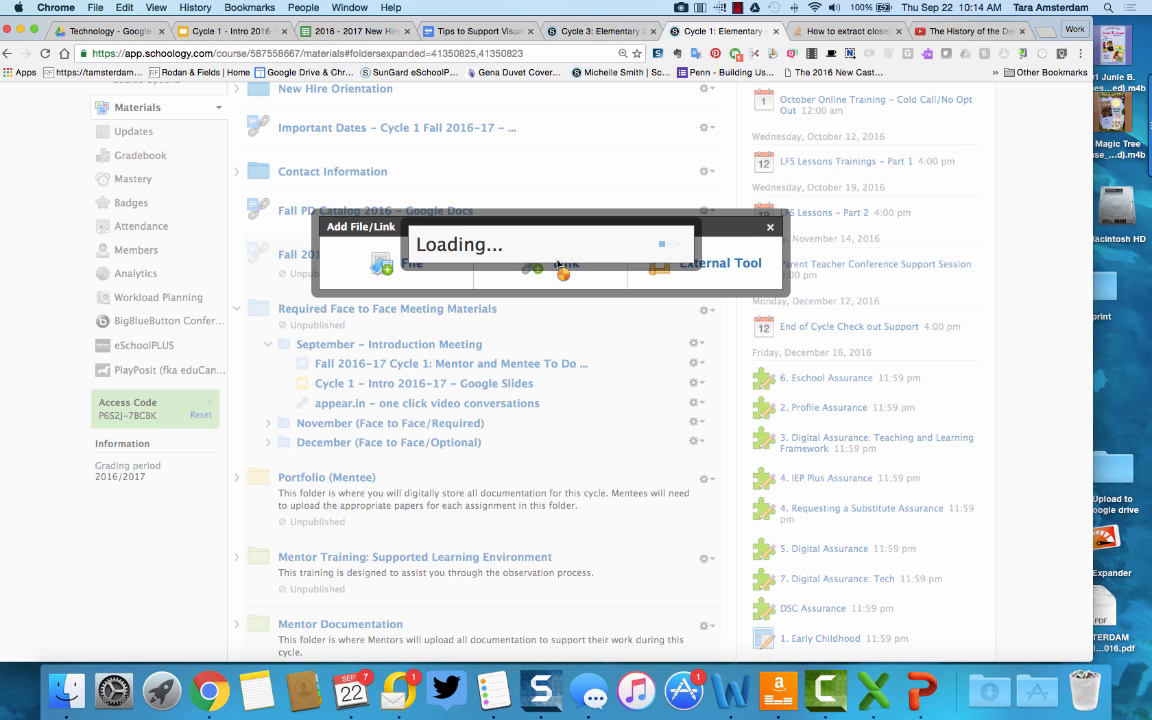
left_click(527, 238)
key("super+v")
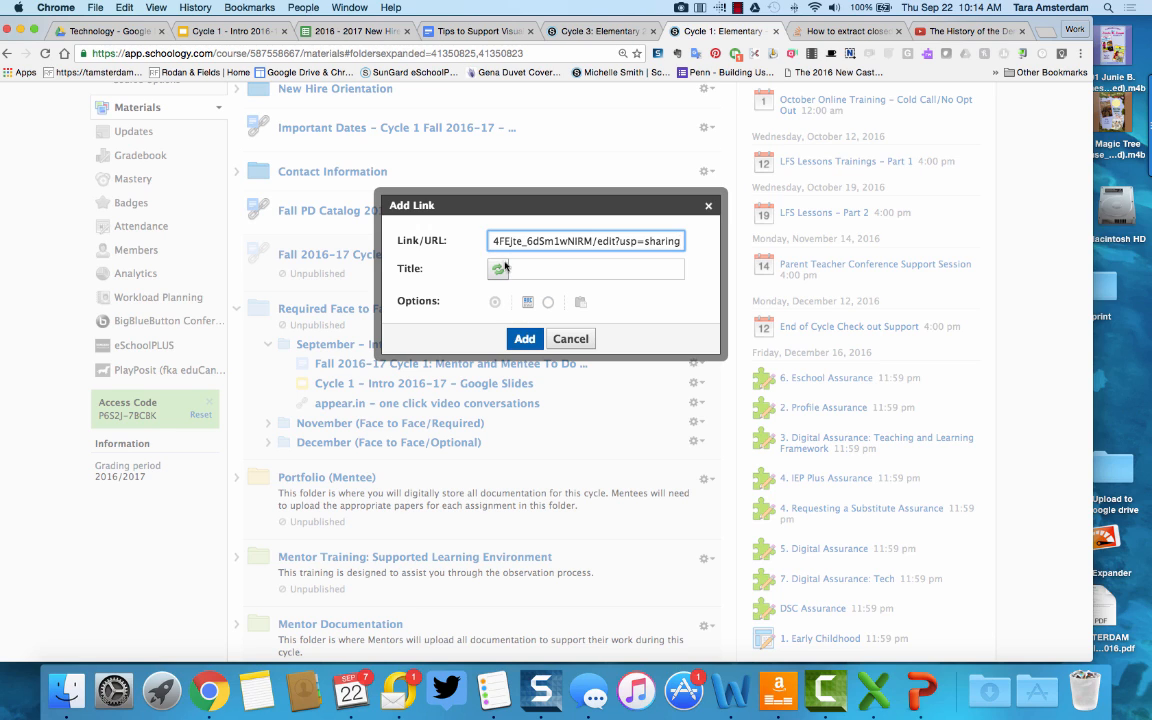
left_click(502, 268)
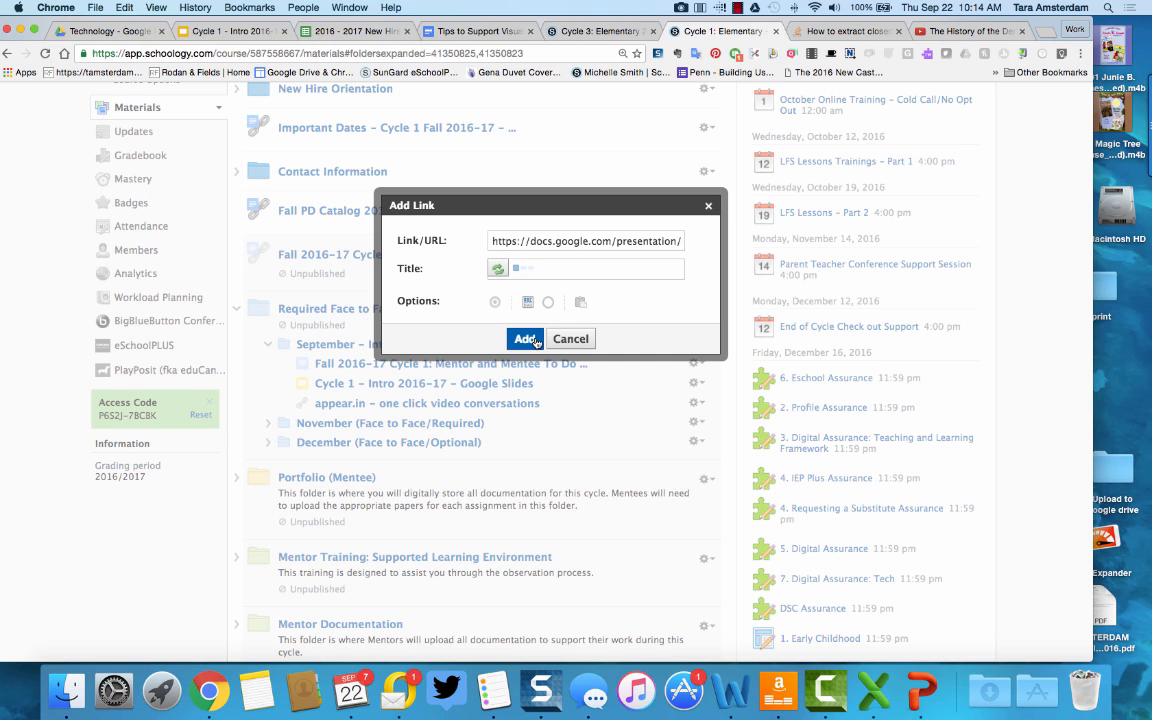
left_click(535, 342)
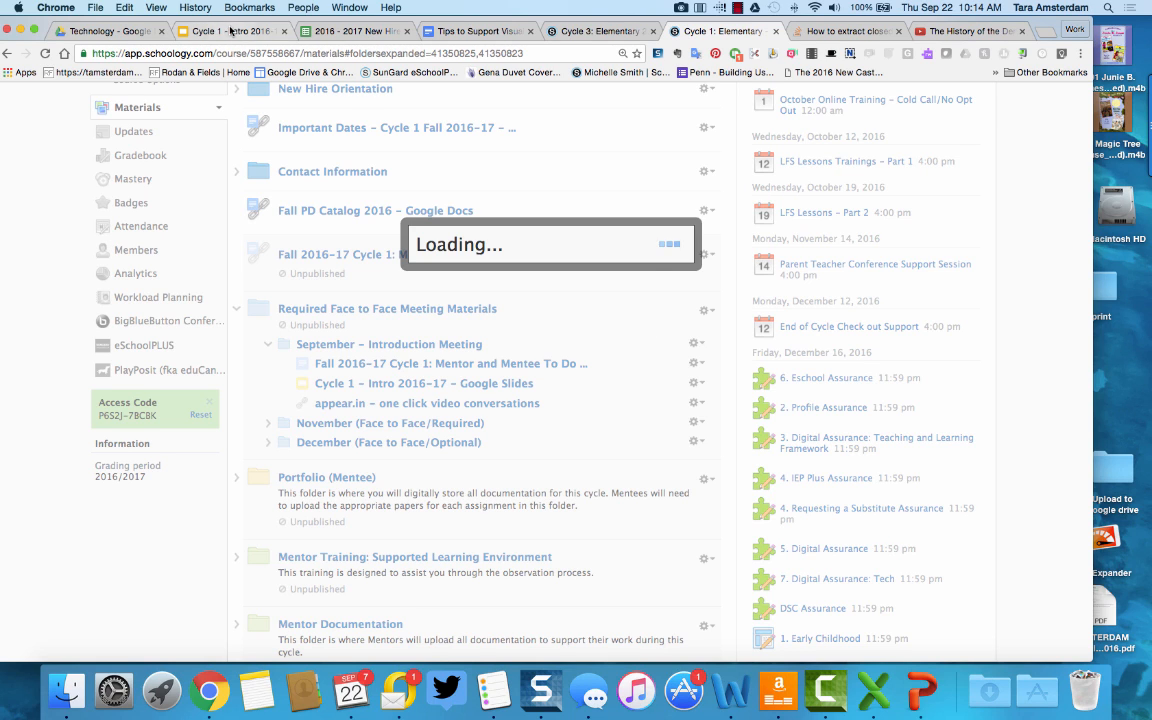
In Google Slides, download the Cycle 1 - Intro 2016-17 presentation as a PDF to the Desktop and open the file
left_click(229, 31)
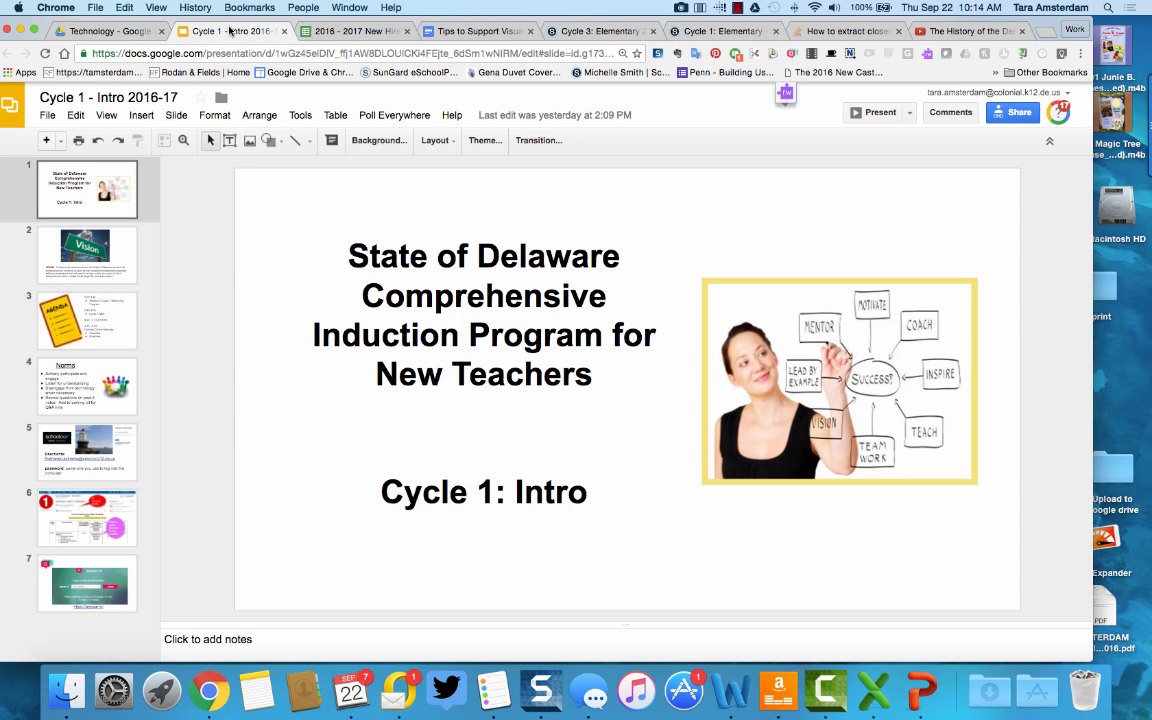
left_click(50, 116)
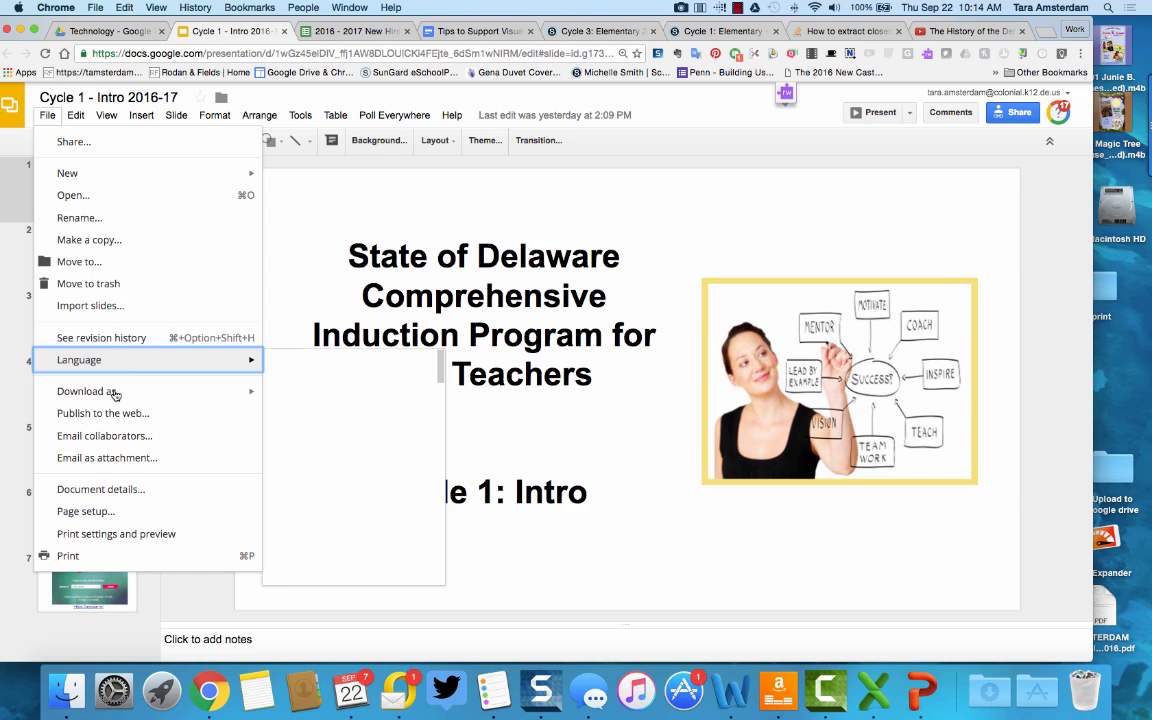
mouse_move(115, 393)
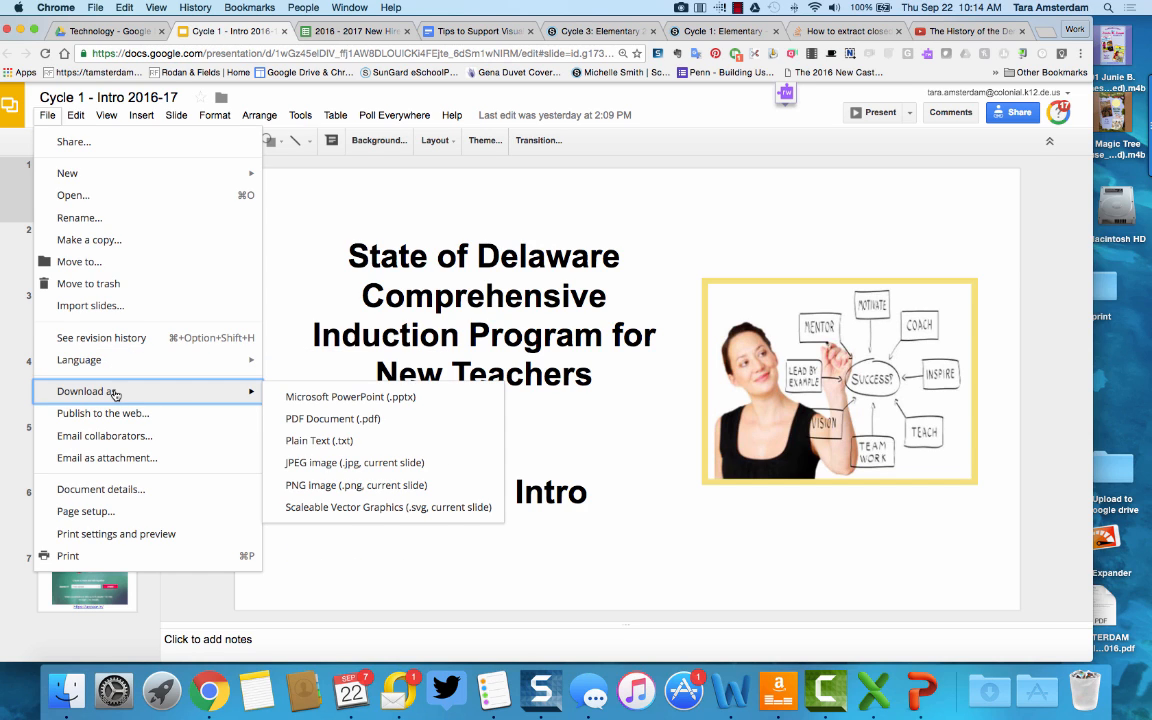
left_click(364, 419)
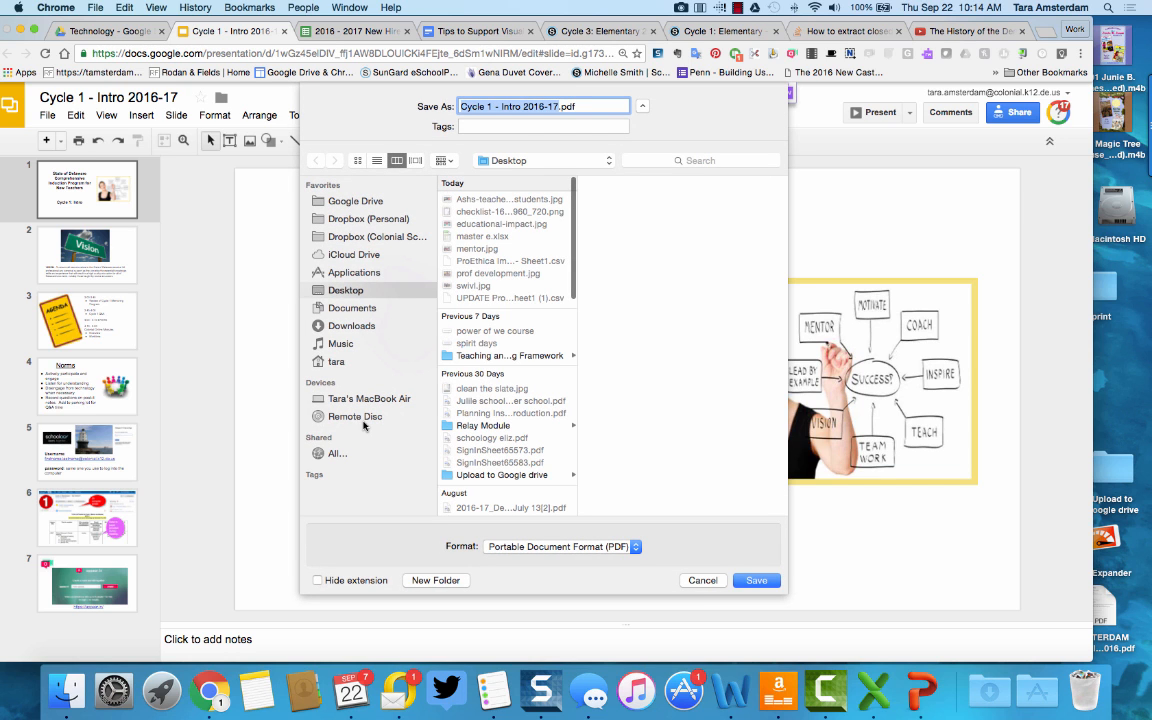
left_click(756, 581)
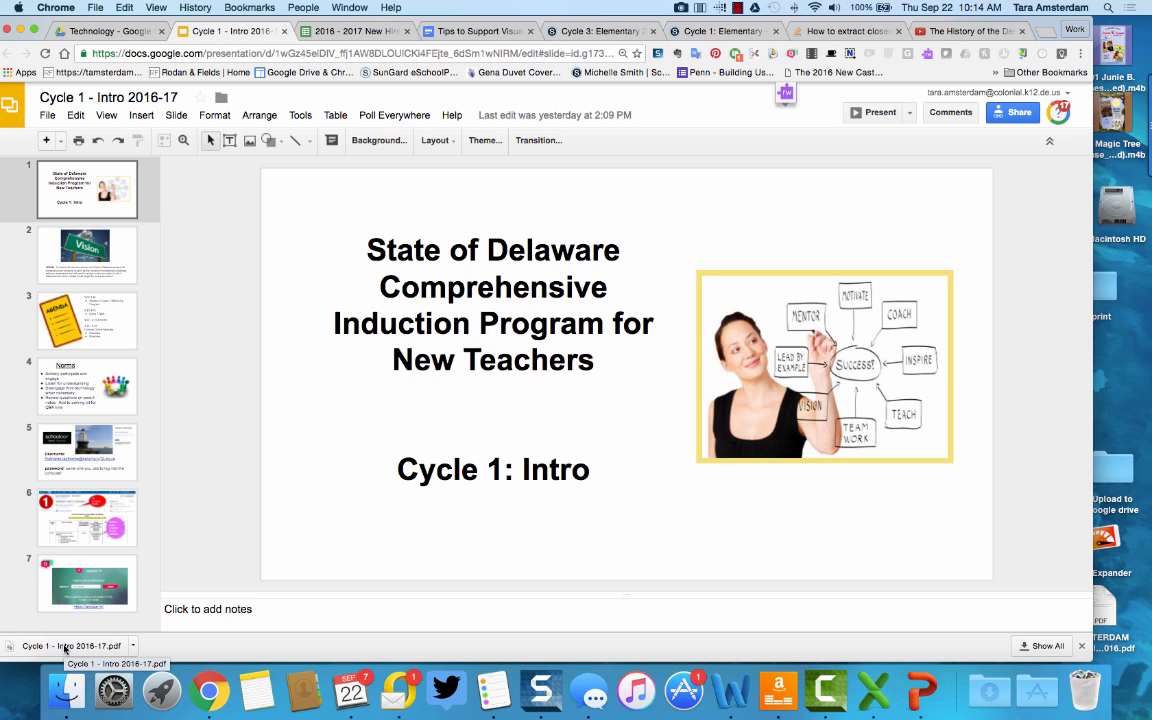
left_click(64, 646)
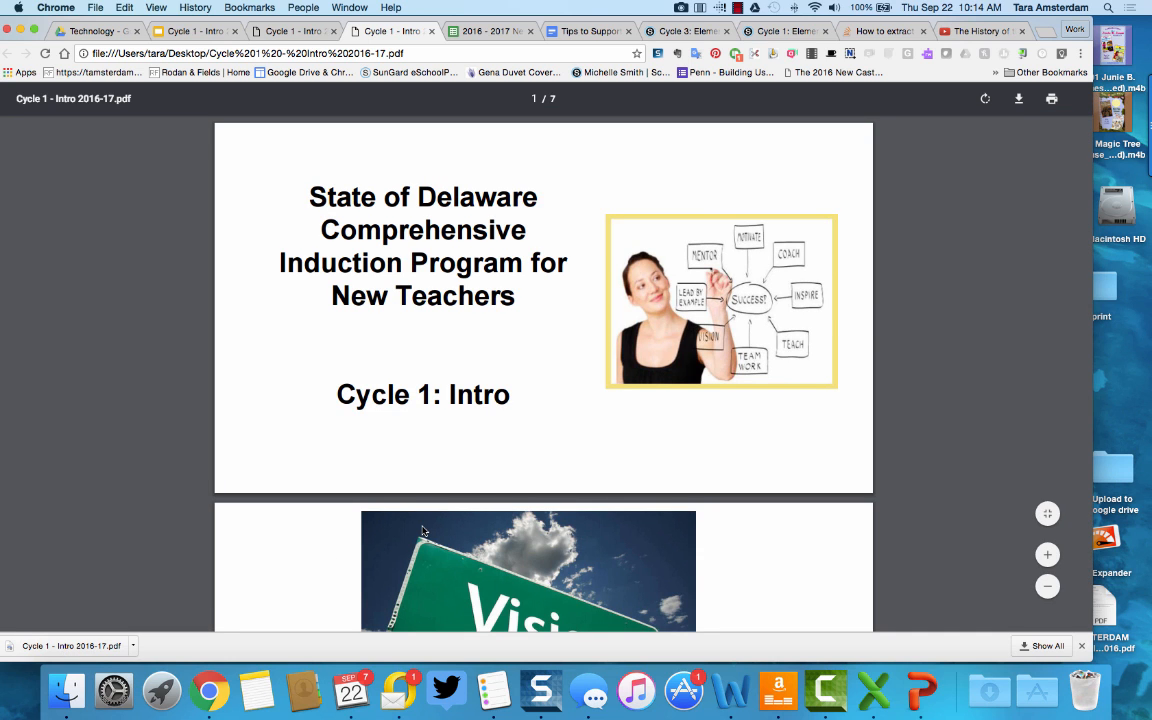
Return to Schoology and review the edit settings of the new Cycle 1 – Intro 2016-17 link in the September folder
left_click(770, 33)
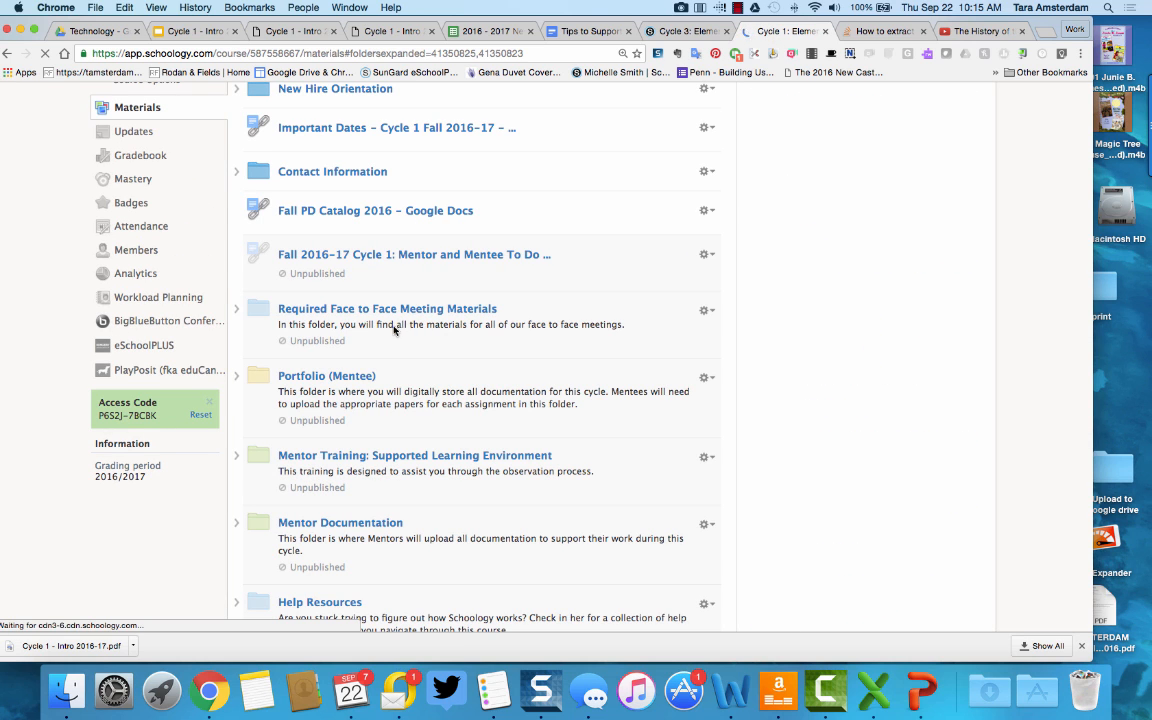
left_click(237, 312)
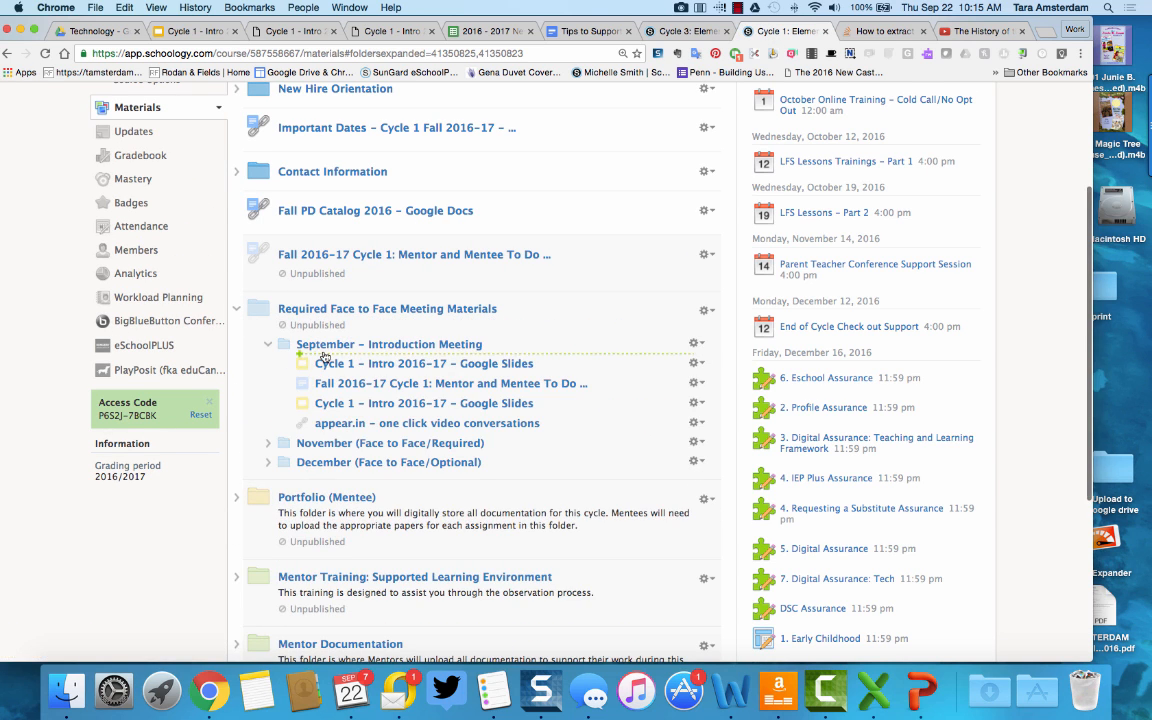
left_click(694, 363)
left_click(700, 387)
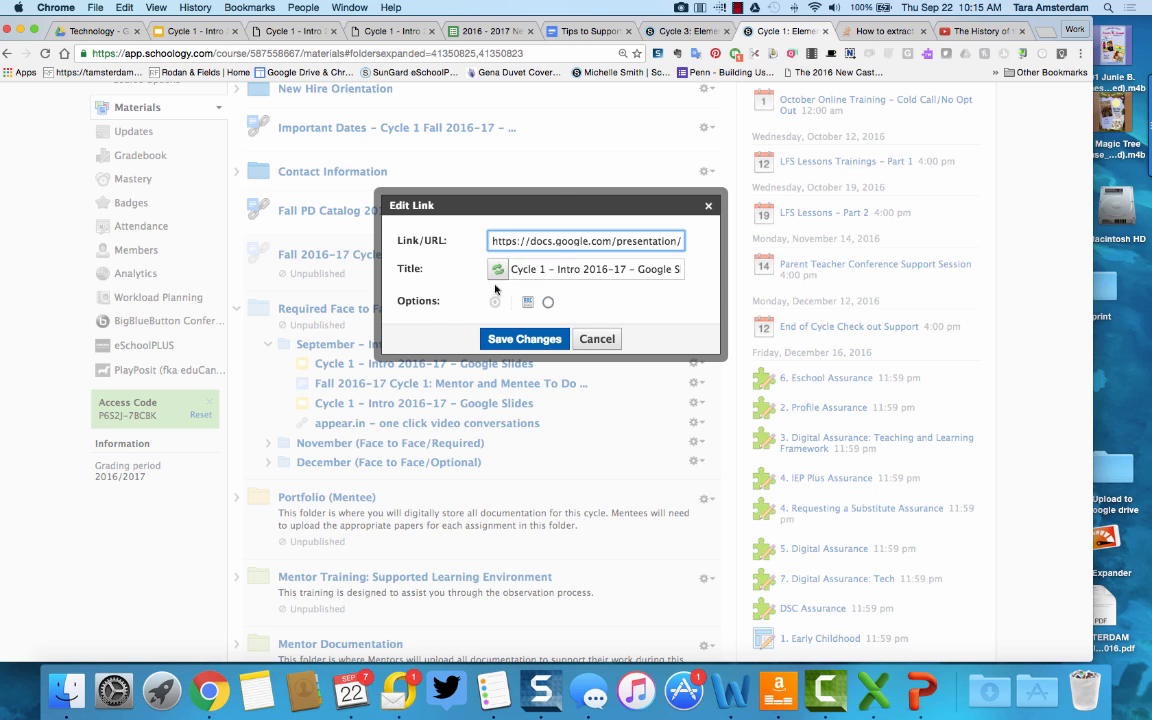
left_click(525, 338)
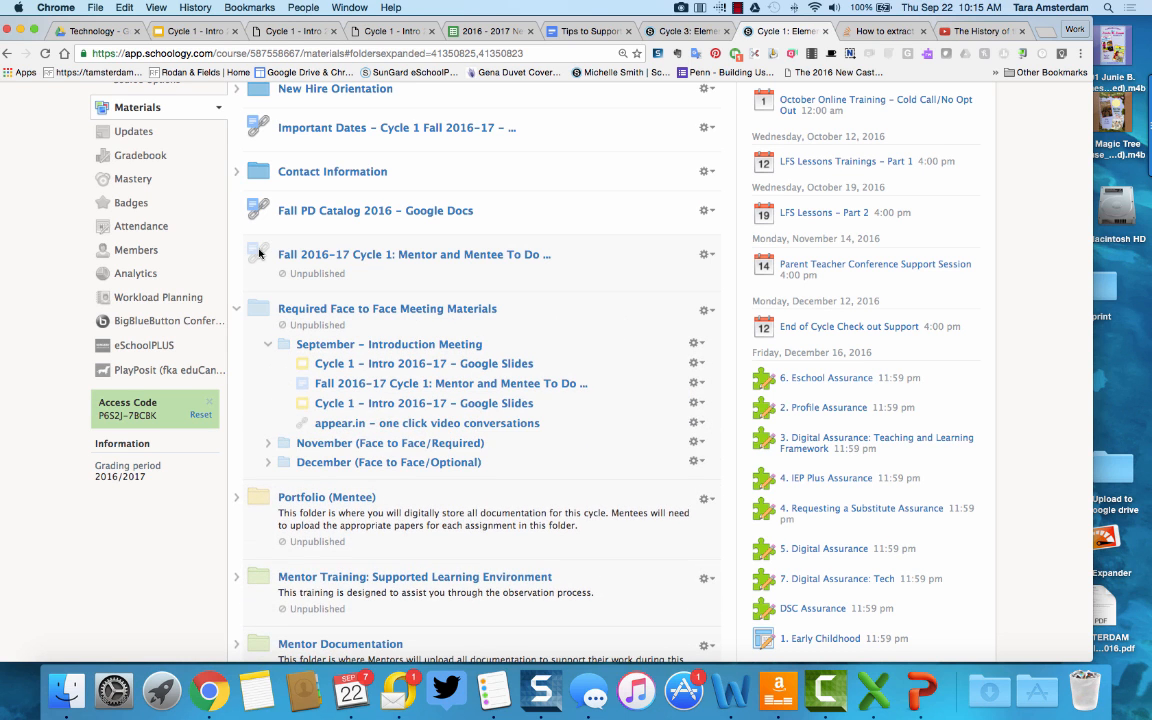
Start a page titled "Cycle 1 Introduction" in the September – Introduction Meeting folder with the text "Please view the slide show below,"
left_click(329, 357)
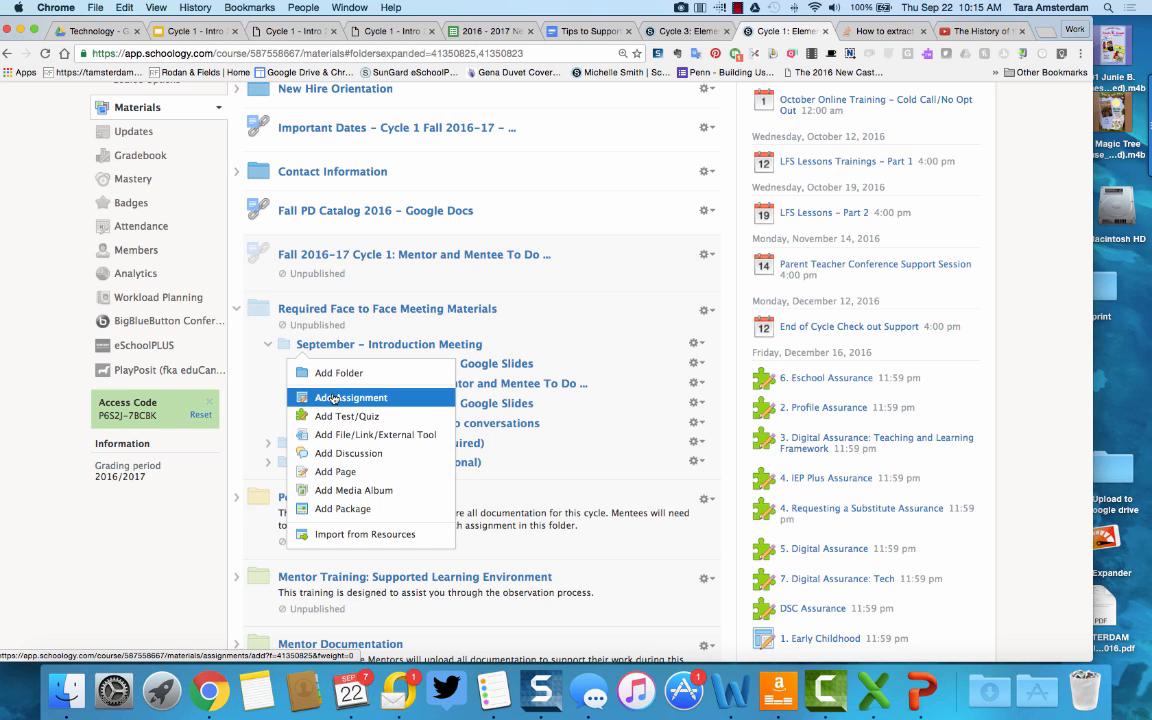
left_click(338, 472)
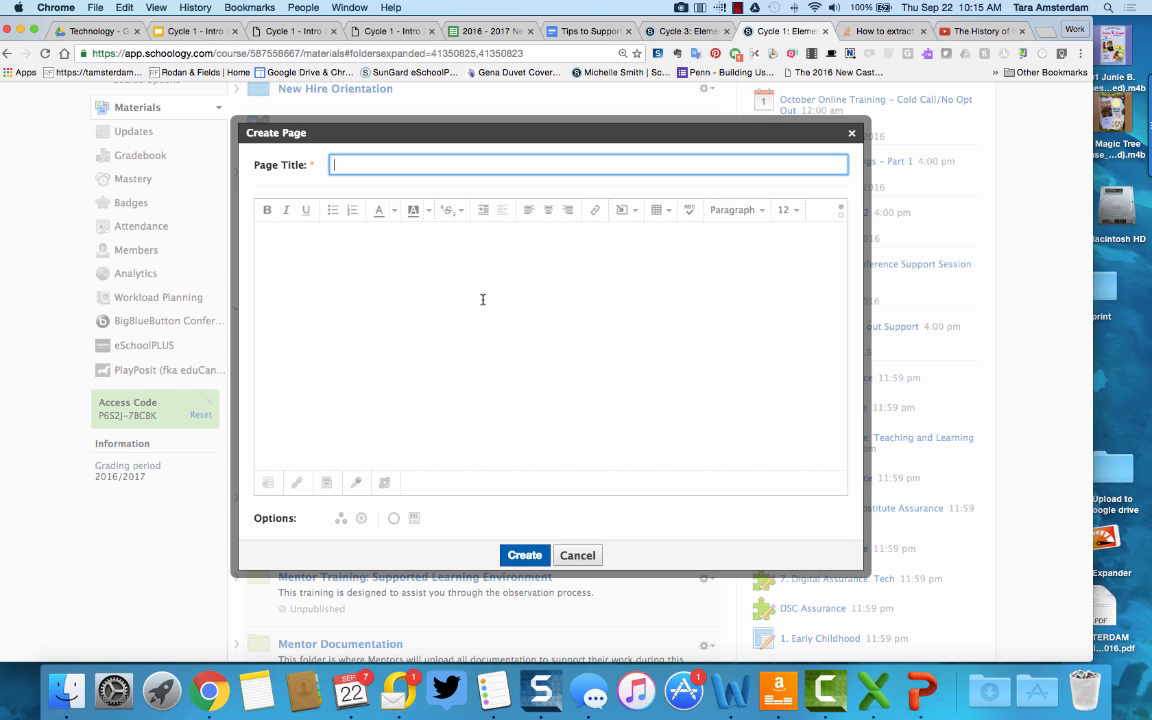
type("Cycle ")
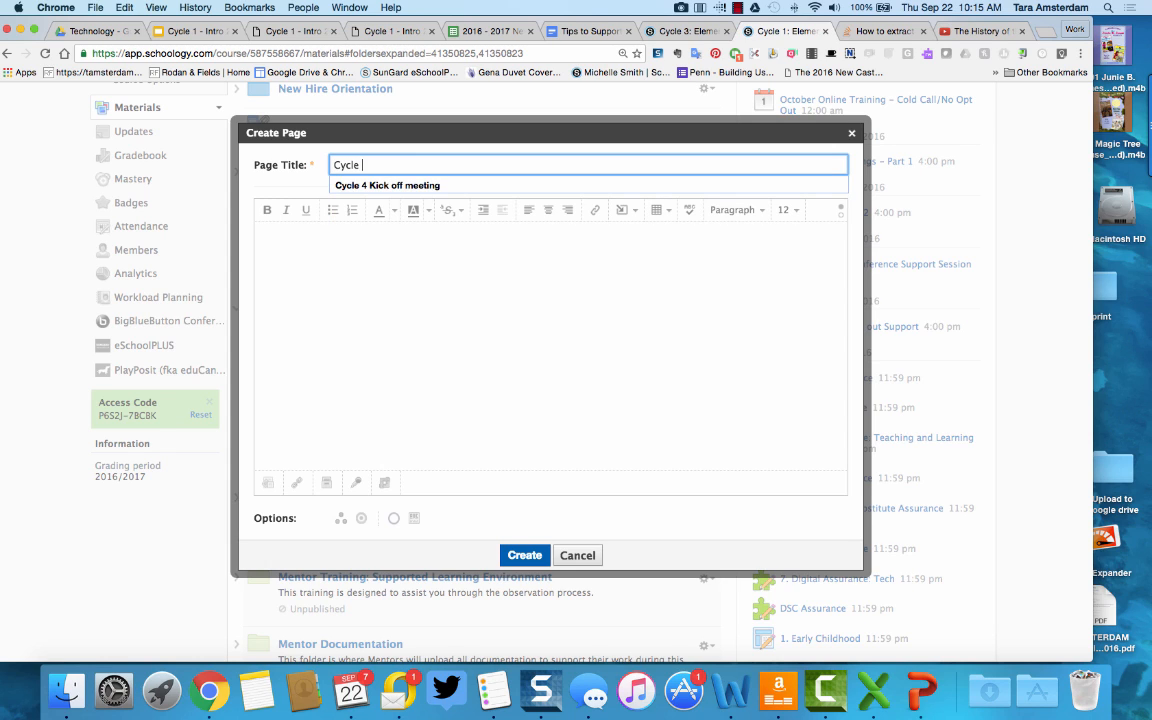
type("1 Introduction")
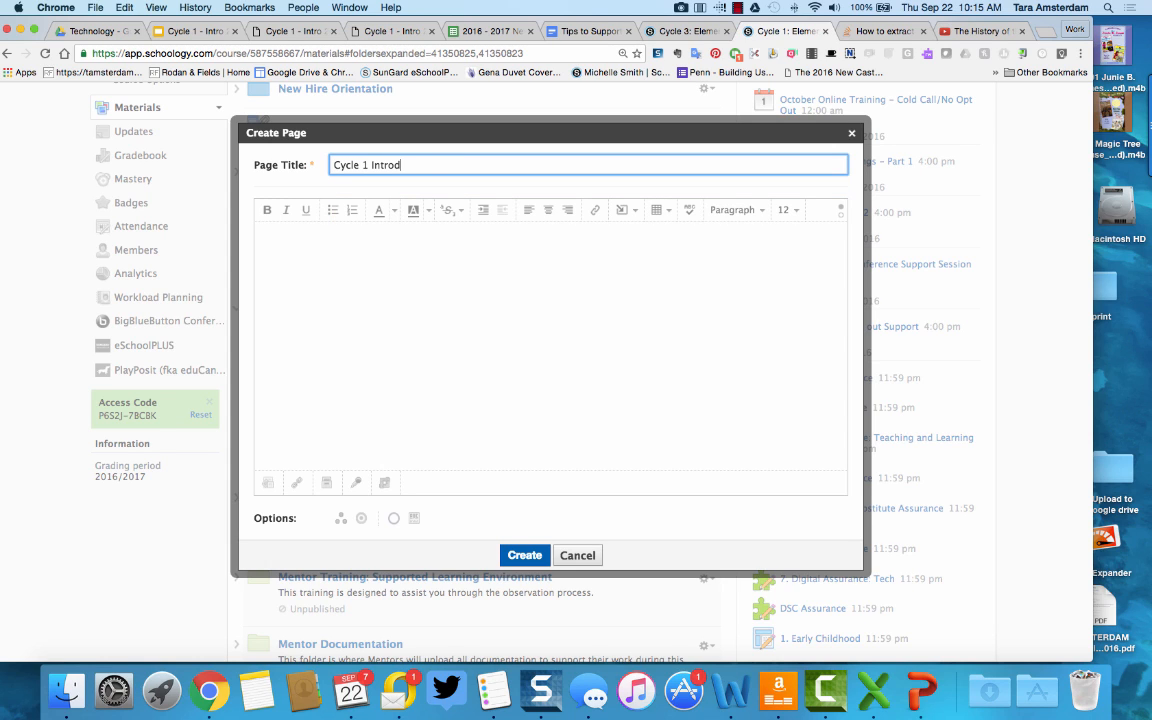
left_click(391, 325)
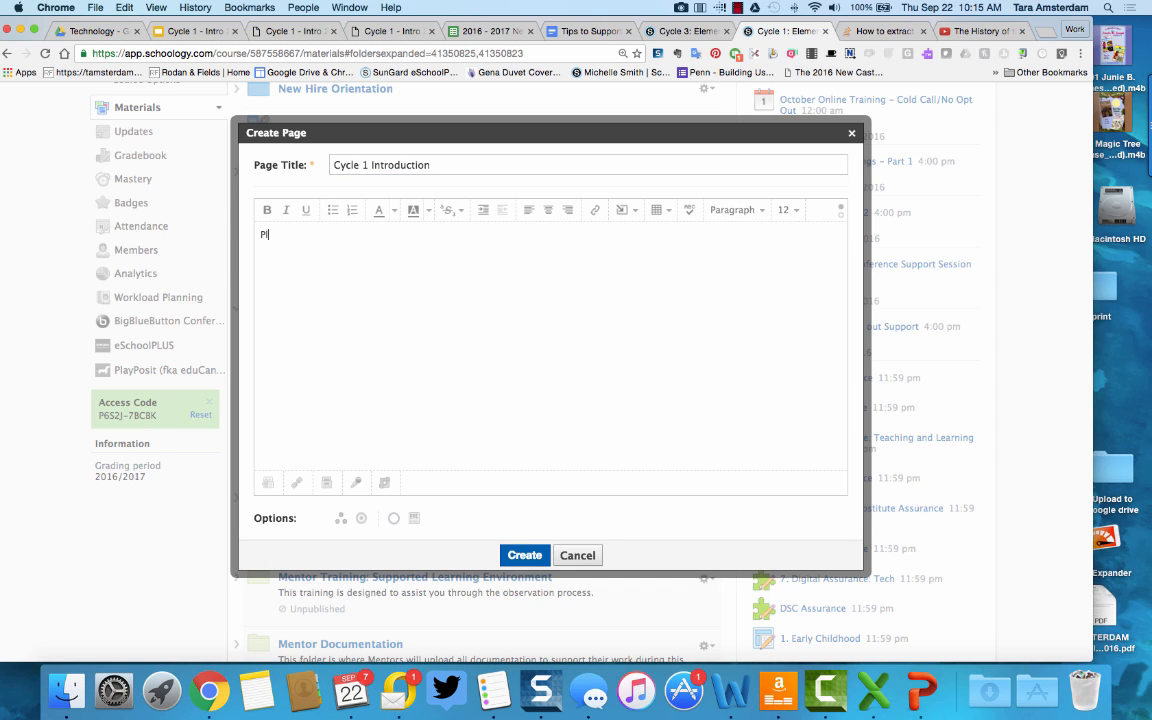
type("Please view the slide show below.")
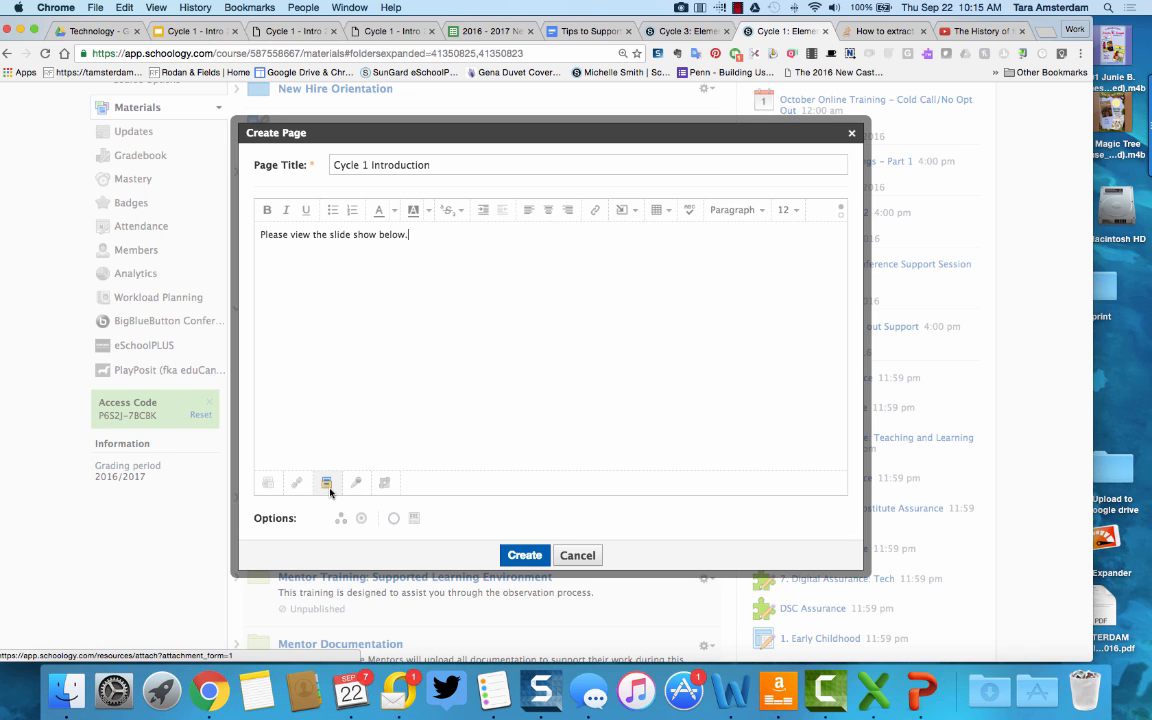
Attach the file Cycle 1 - Intro 2016-17.pdf from the Desktop to the page
left_click(267, 483)
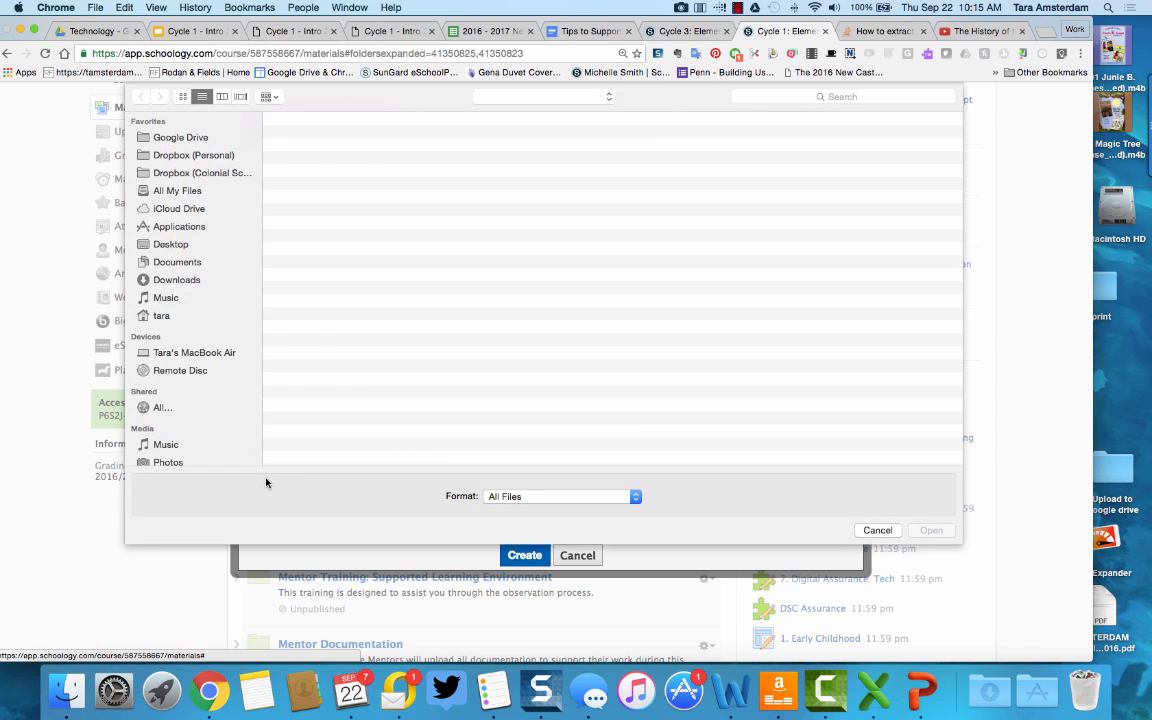
scroll(333, 260, "down", 15)
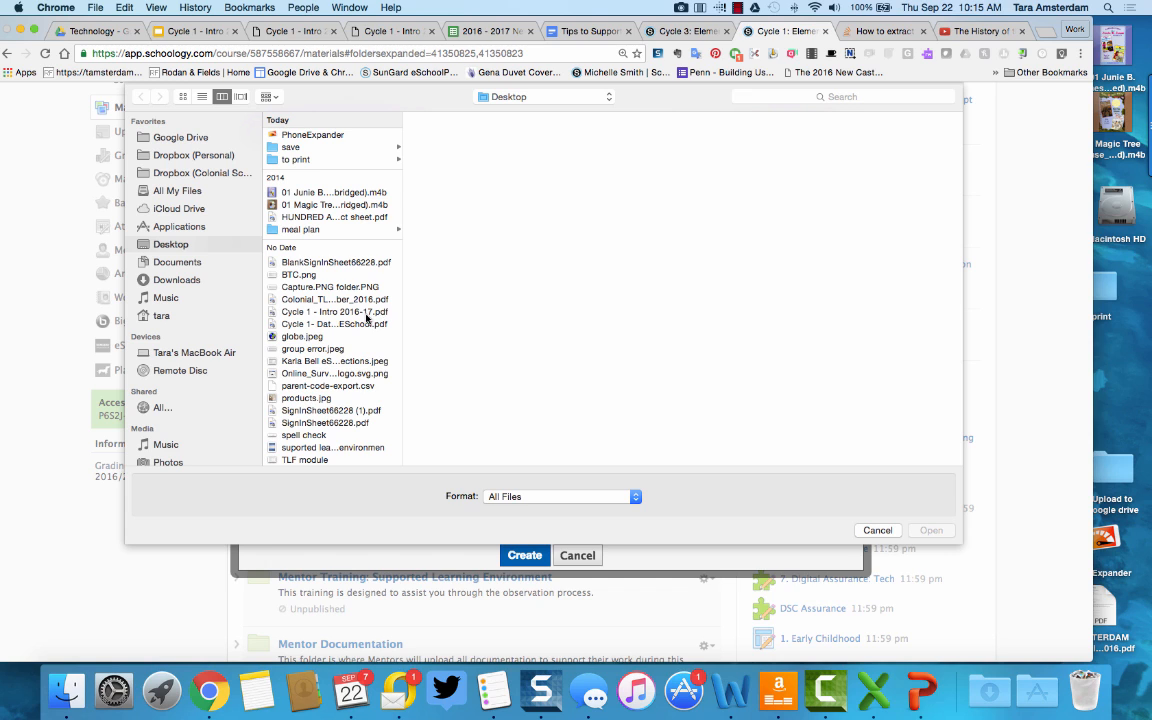
double_click(364, 314)
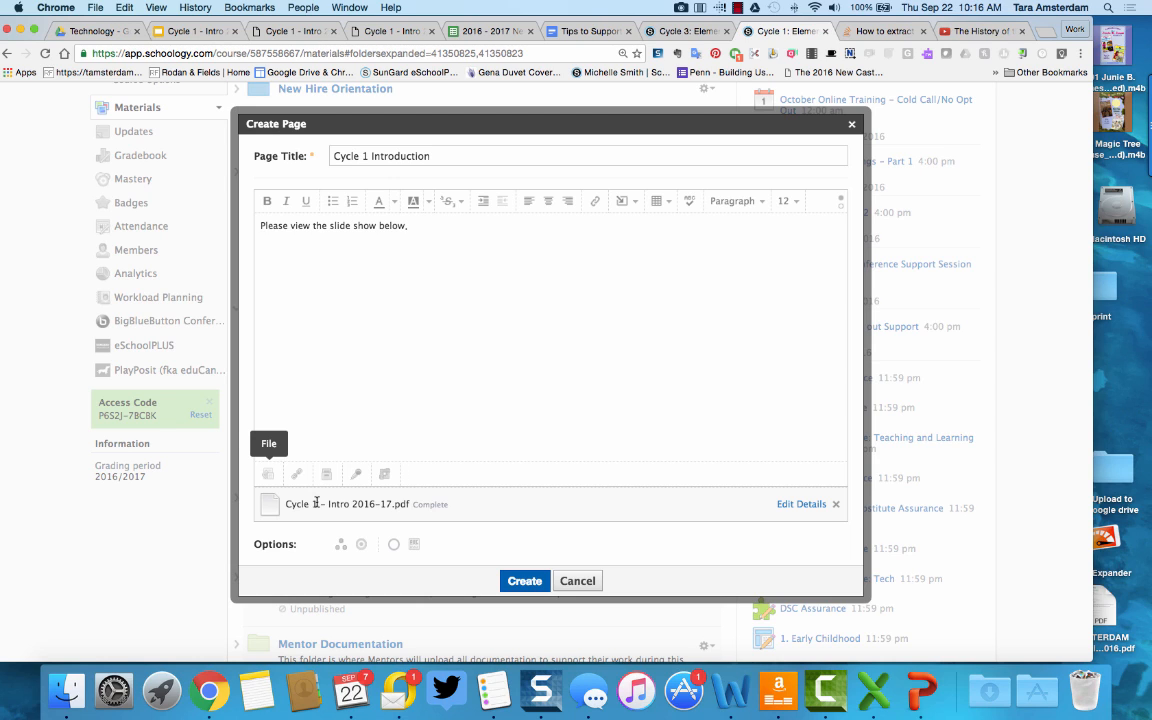
Replace the comma ending the page text with a period and start a new line below it
left_click(299, 247)
key("BackSpace")
type(".")
key("Return")
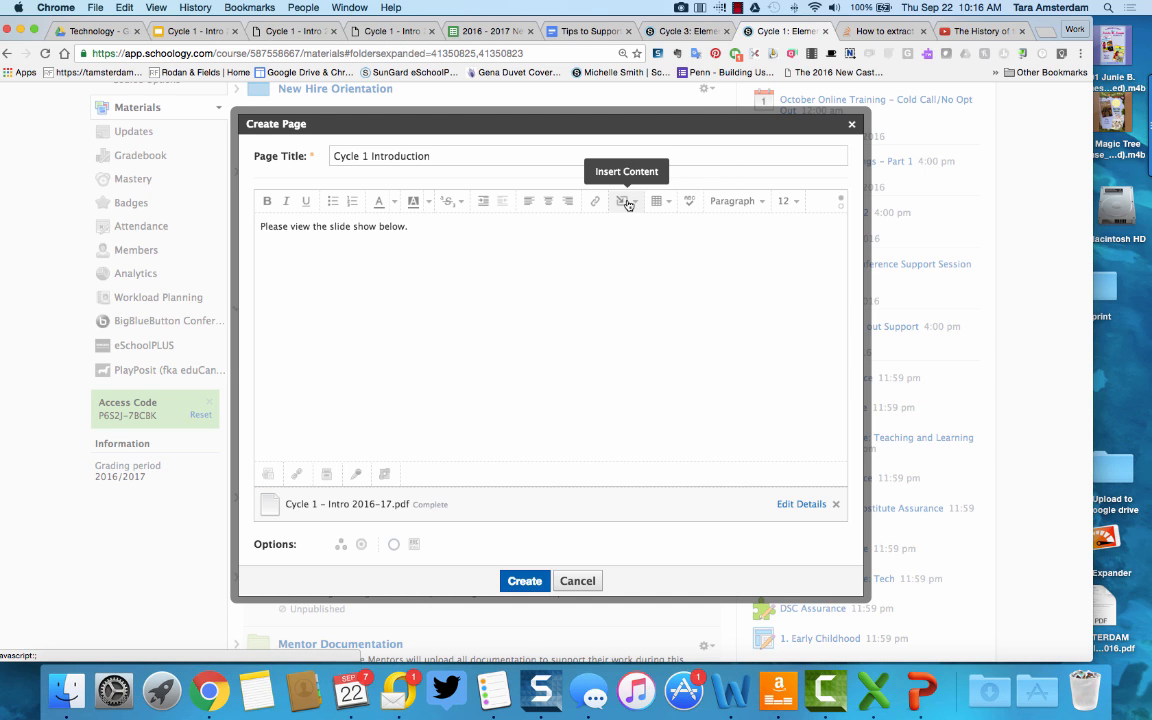
Switch to the Cycle 1 - Intro 2016-17 presentation in Google Slides, publish it to the web for embedding, and copy the embed code
left_click(209, 33)
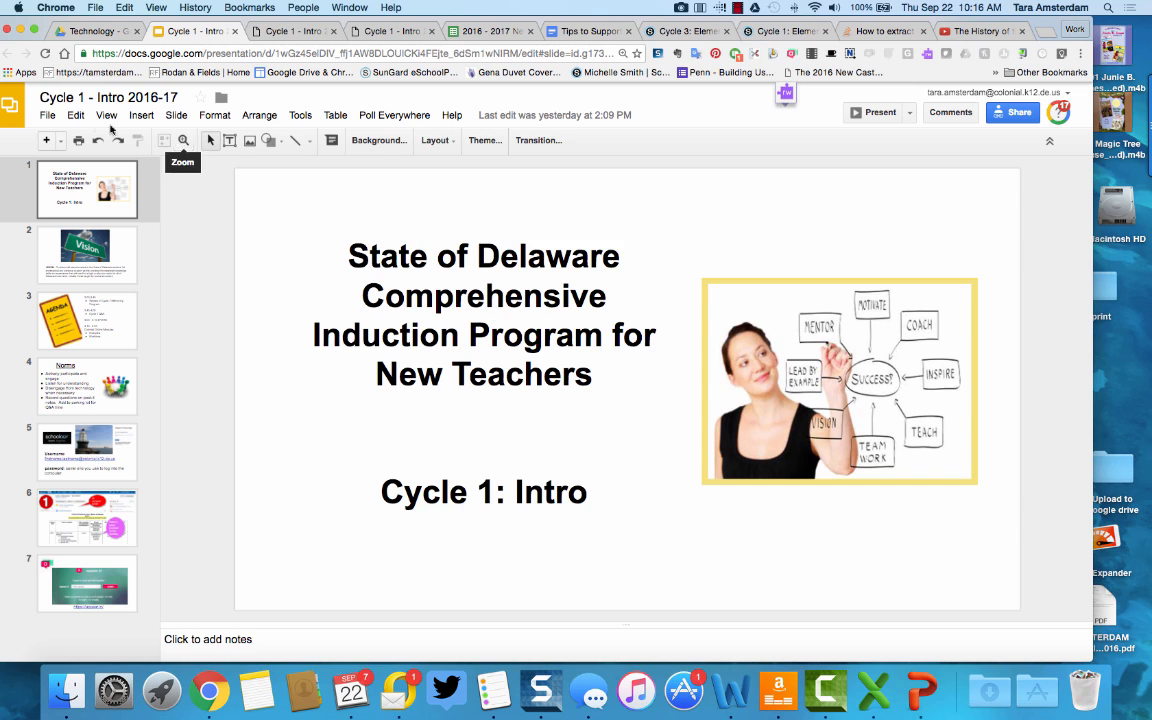
left_click(45, 116)
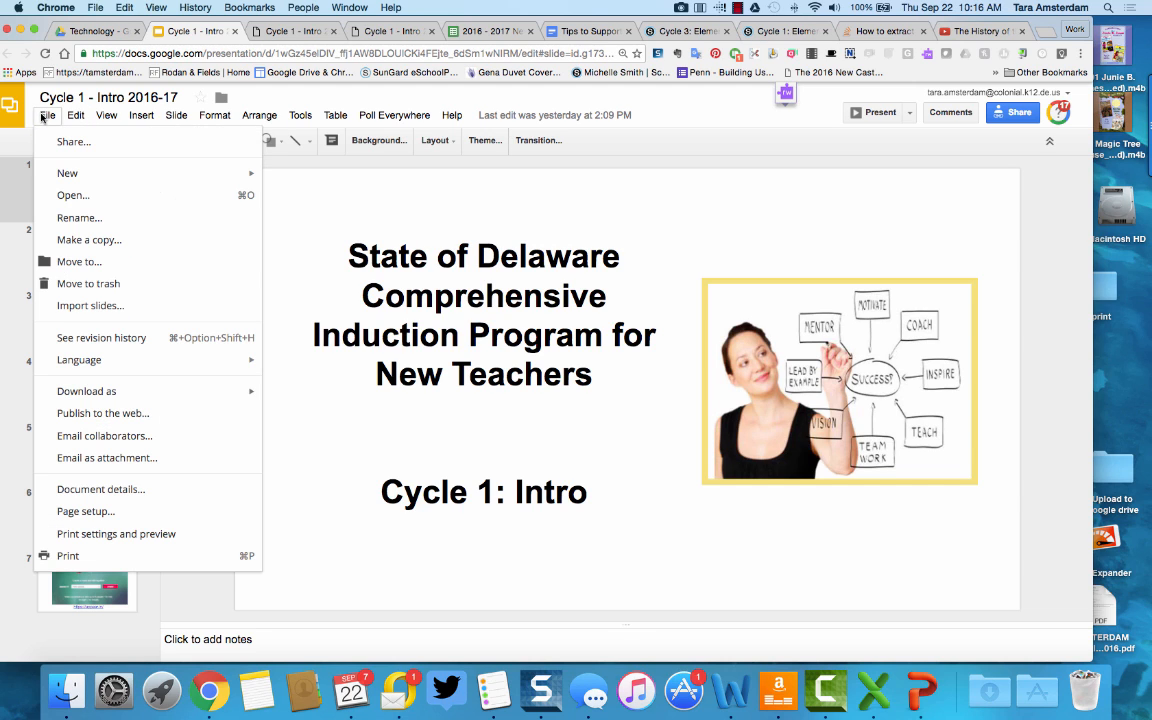
left_click(131, 413)
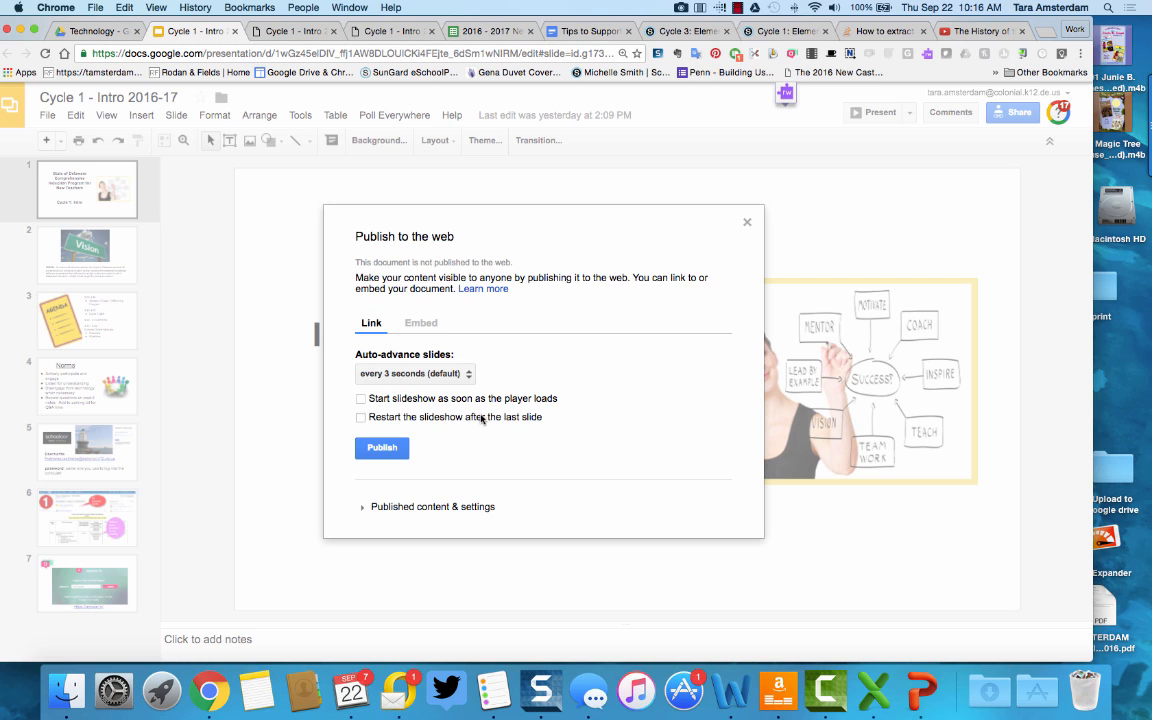
left_click(421, 322)
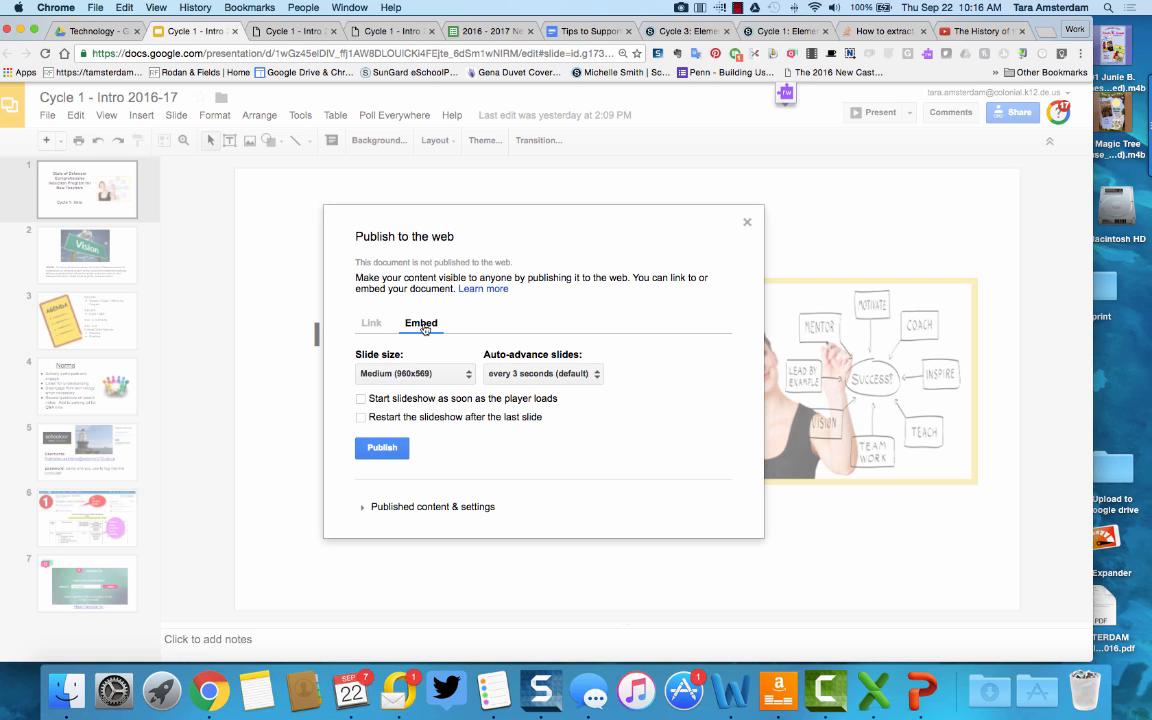
left_click(388, 448)
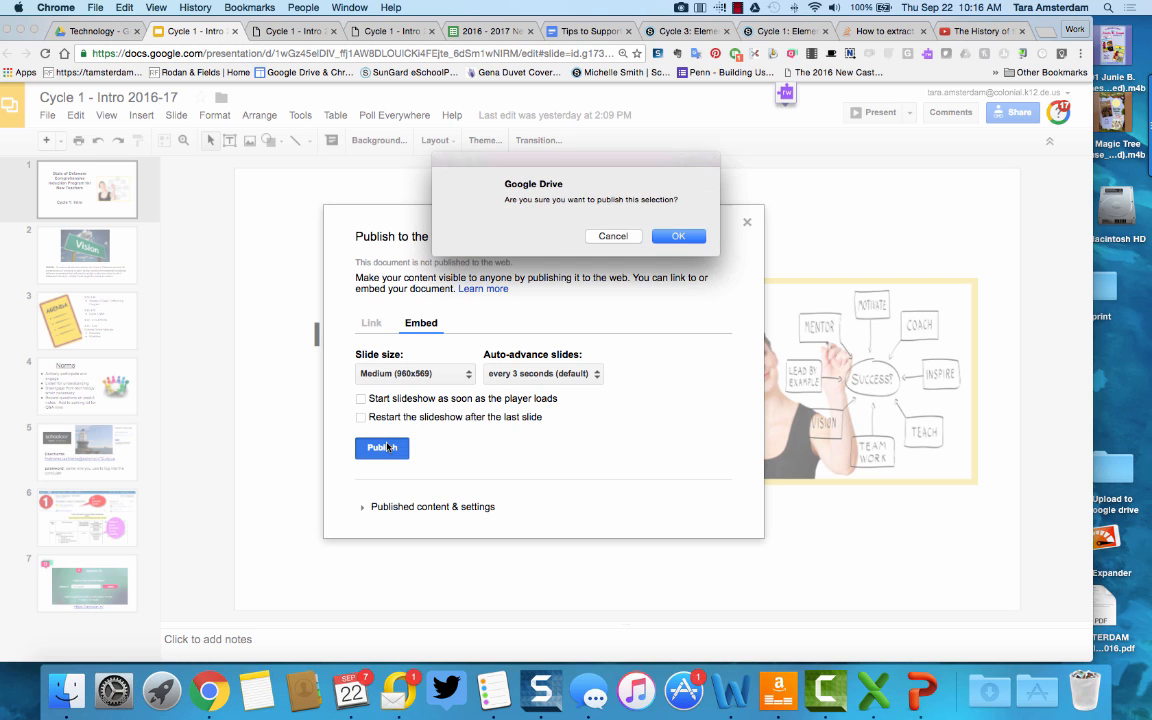
left_click(678, 236)
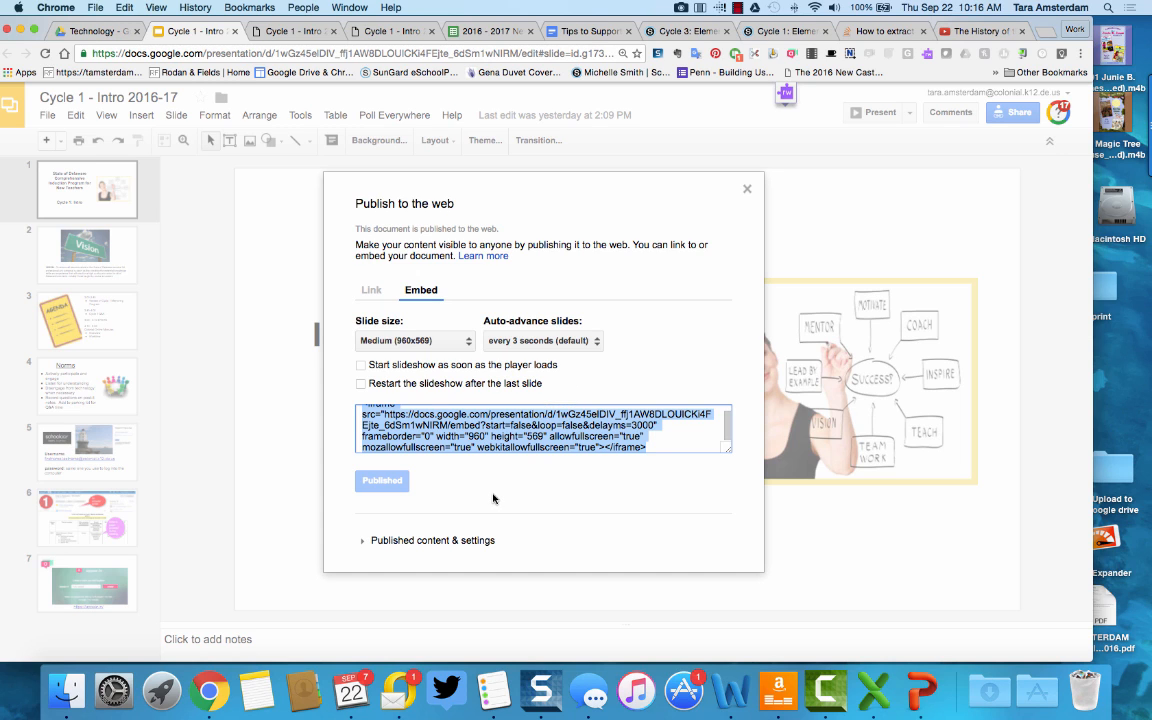
right_click(462, 437)
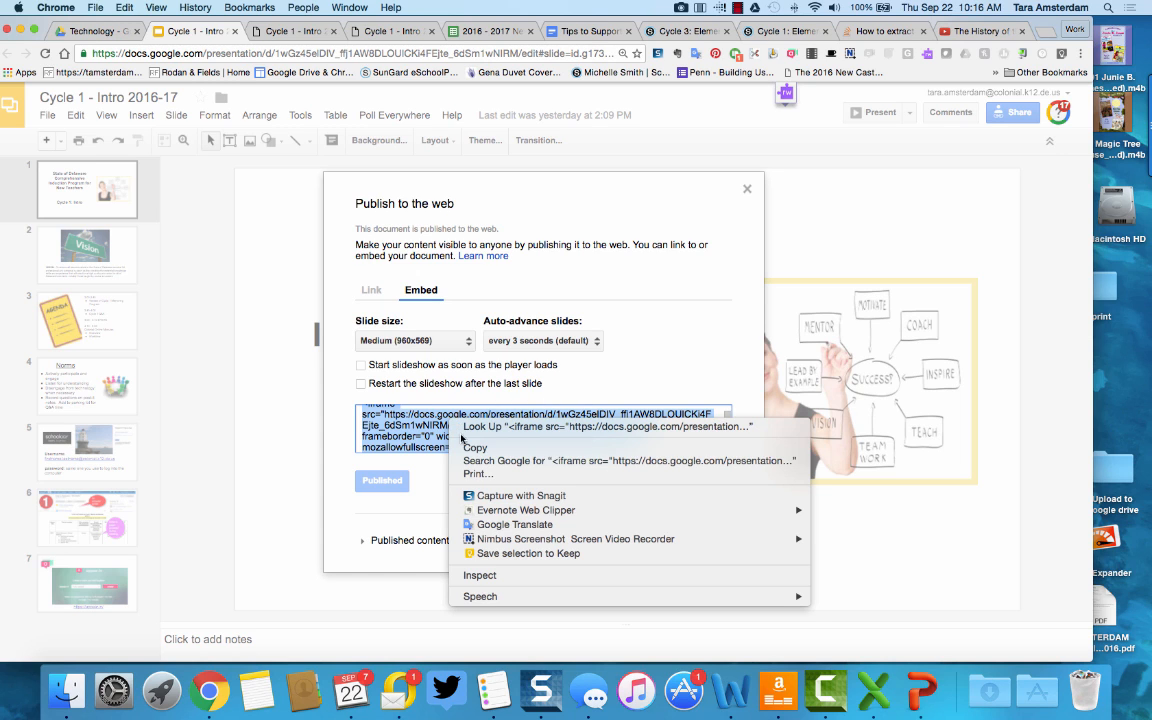
left_click(470, 448)
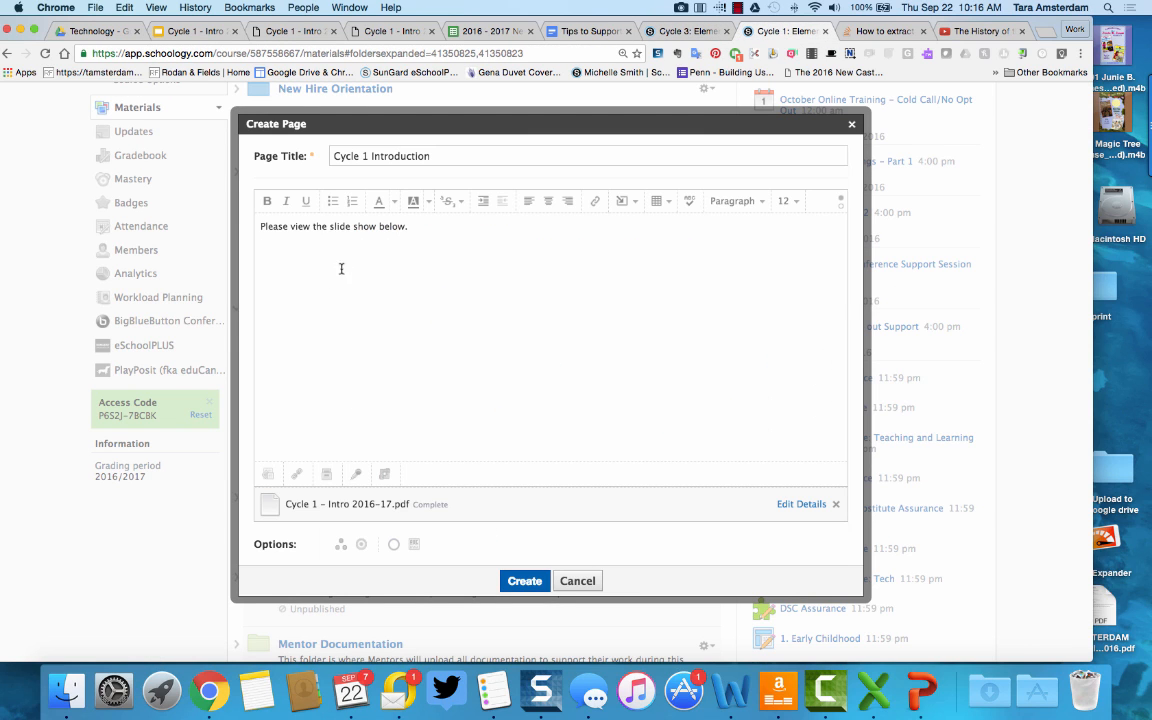
Back in the Schoology page, insert the copied embed code as web media below the text and remove the blank line above it
left_click(624, 203)
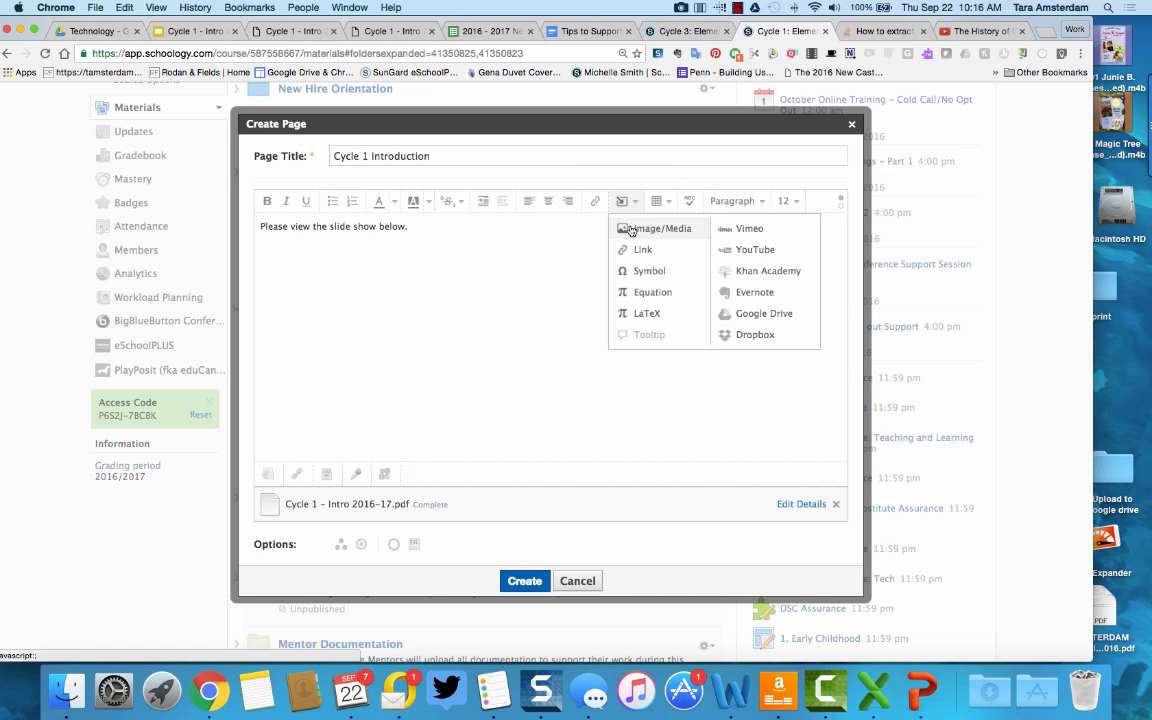
left_click(631, 229)
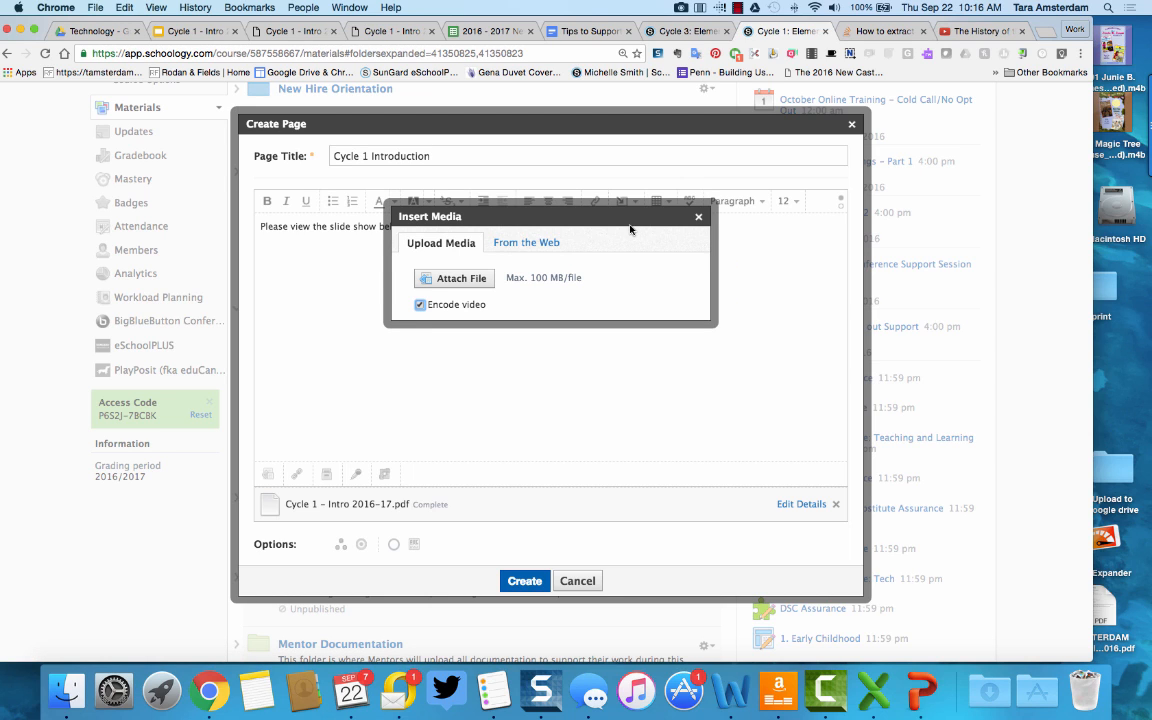
left_click(539, 244)
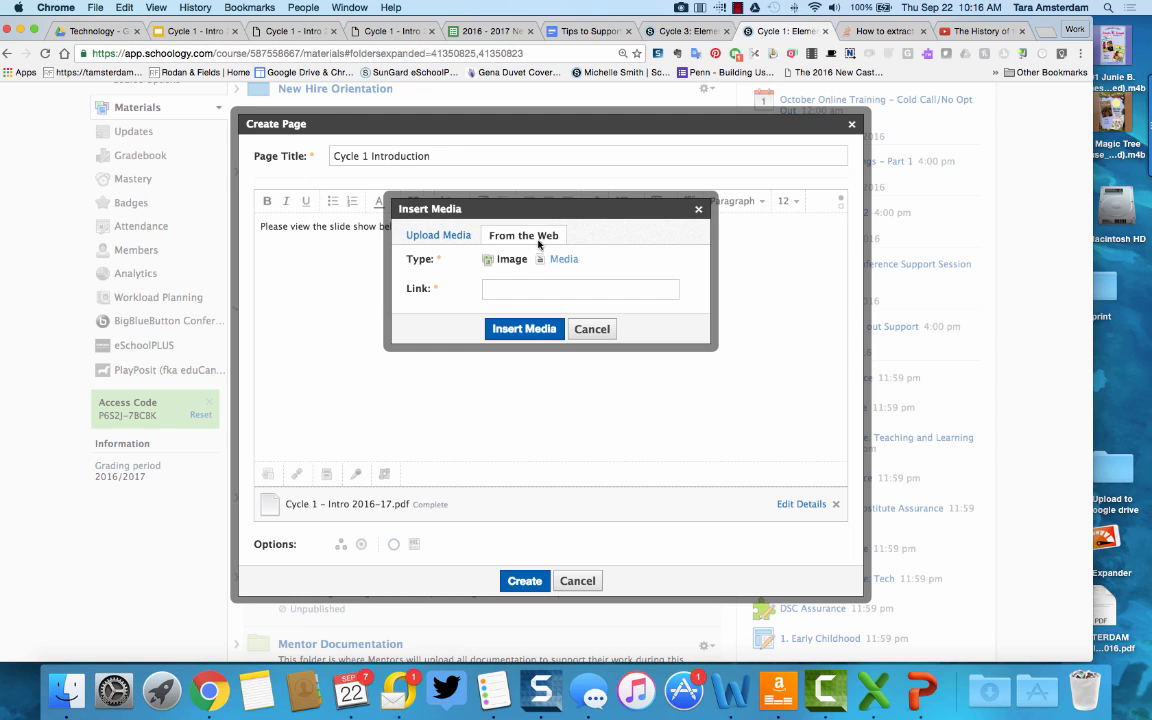
left_click(560, 262)
left_click(512, 285)
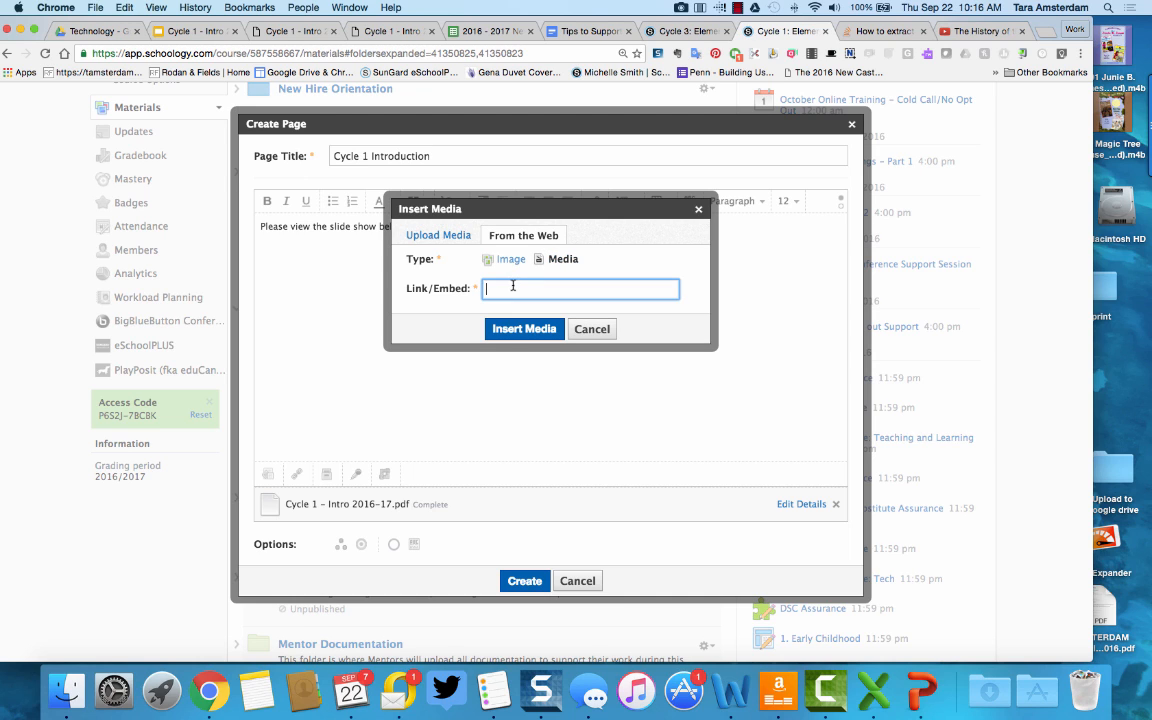
key("super+v")
left_click(522, 329)
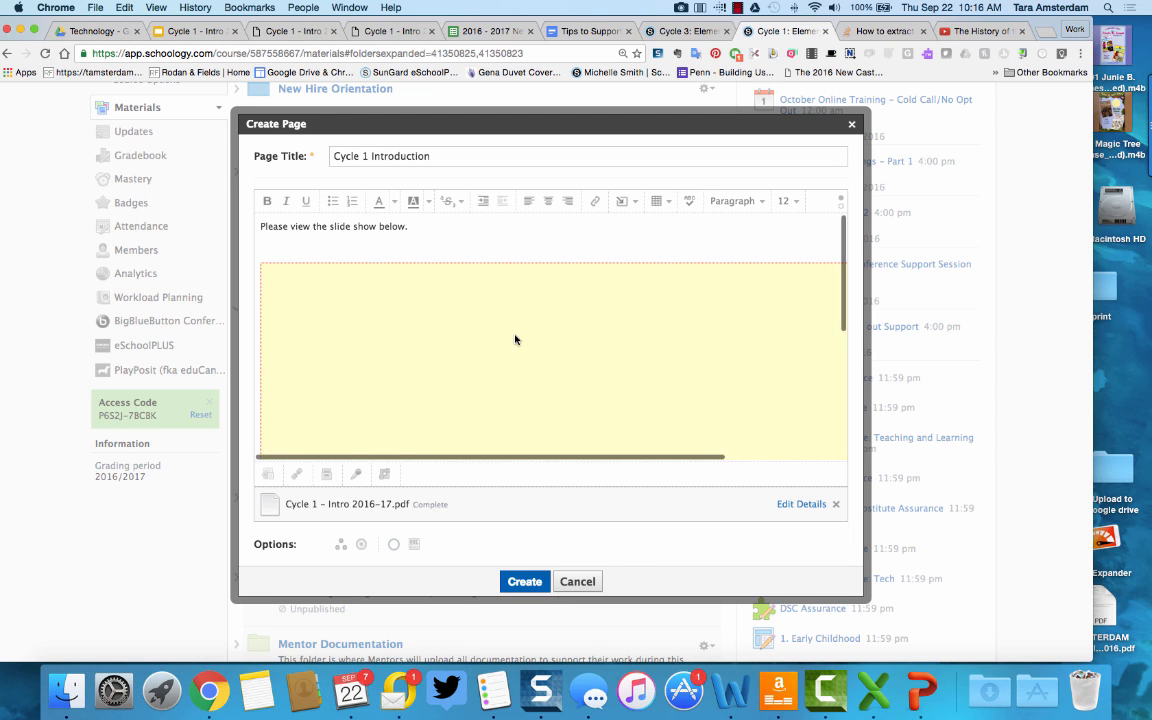
key("BackSpace")
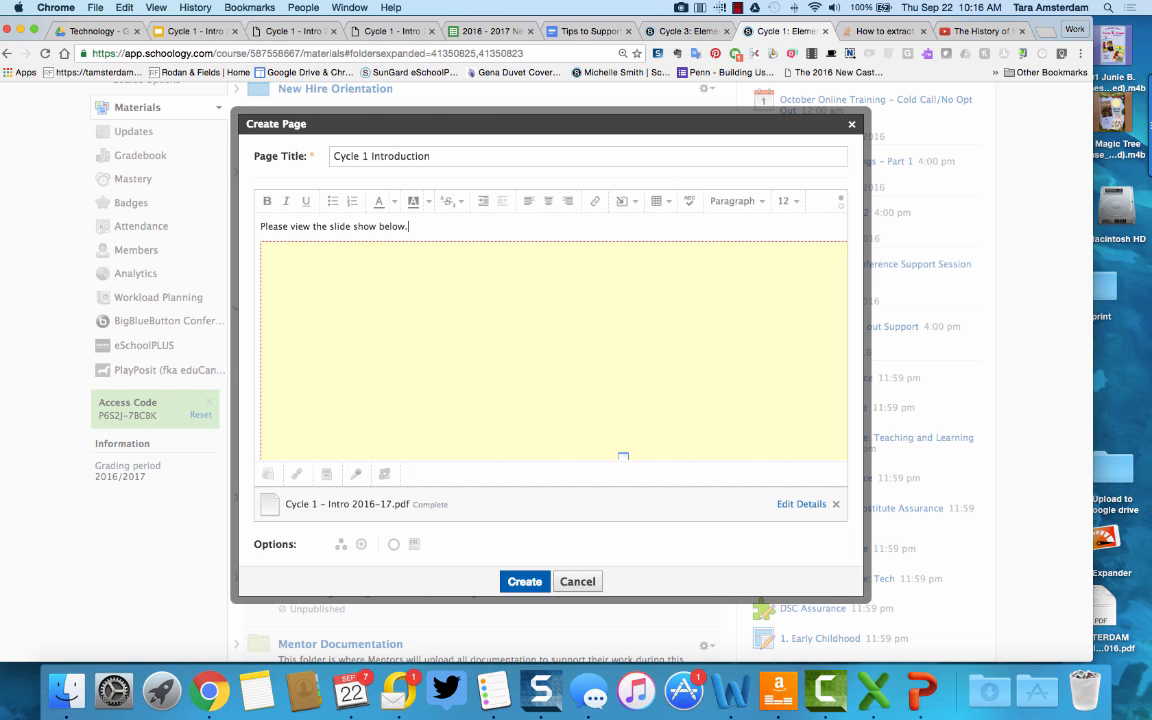
Create the Cycle 1 Introduction page and open it to check the embedded slide show and the PDF attachment
left_click(518, 579)
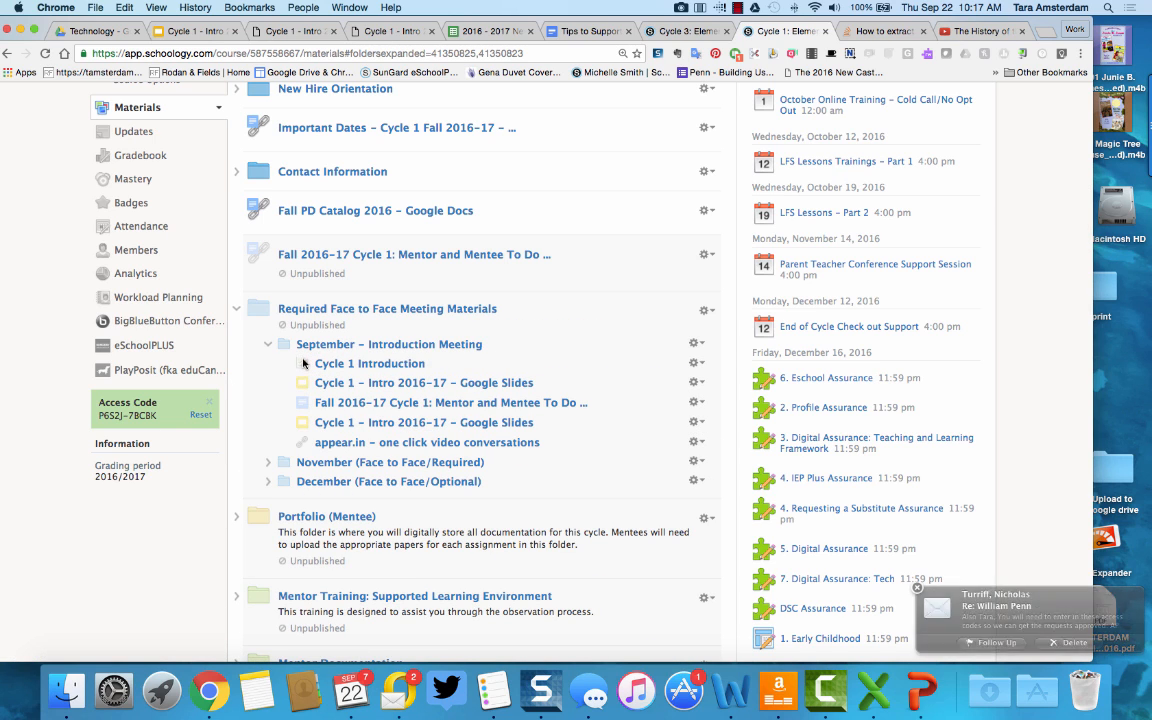
left_click(354, 367)
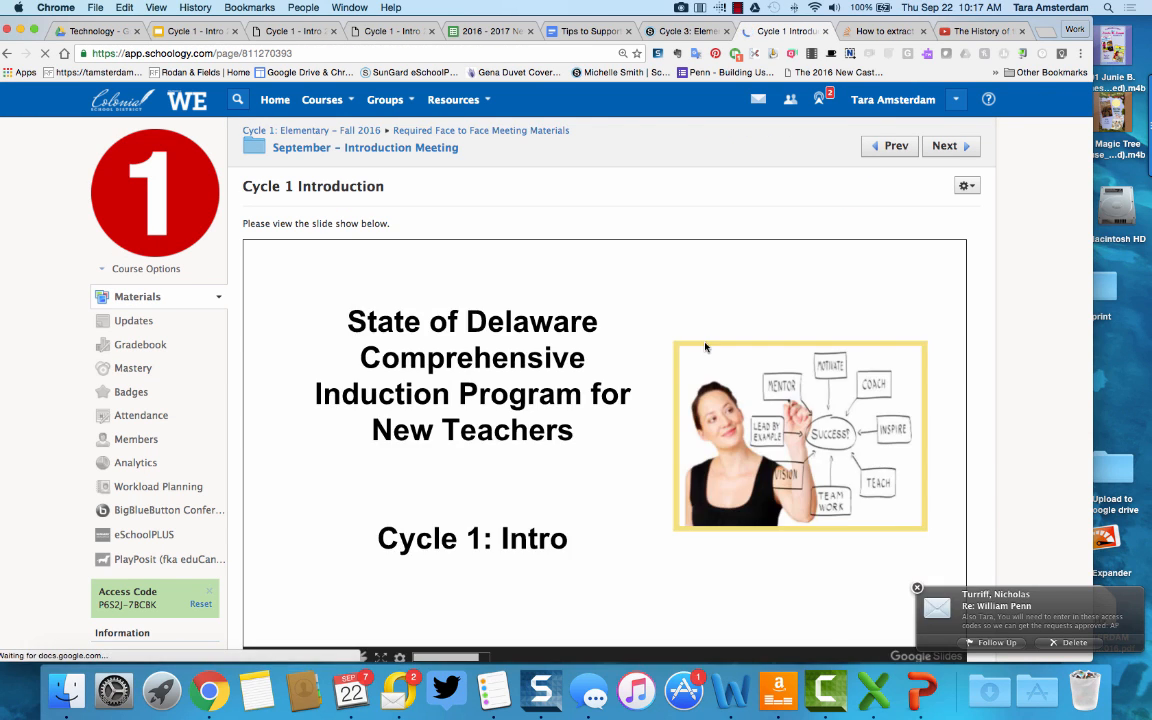
scroll(998, 368, "down", 3)
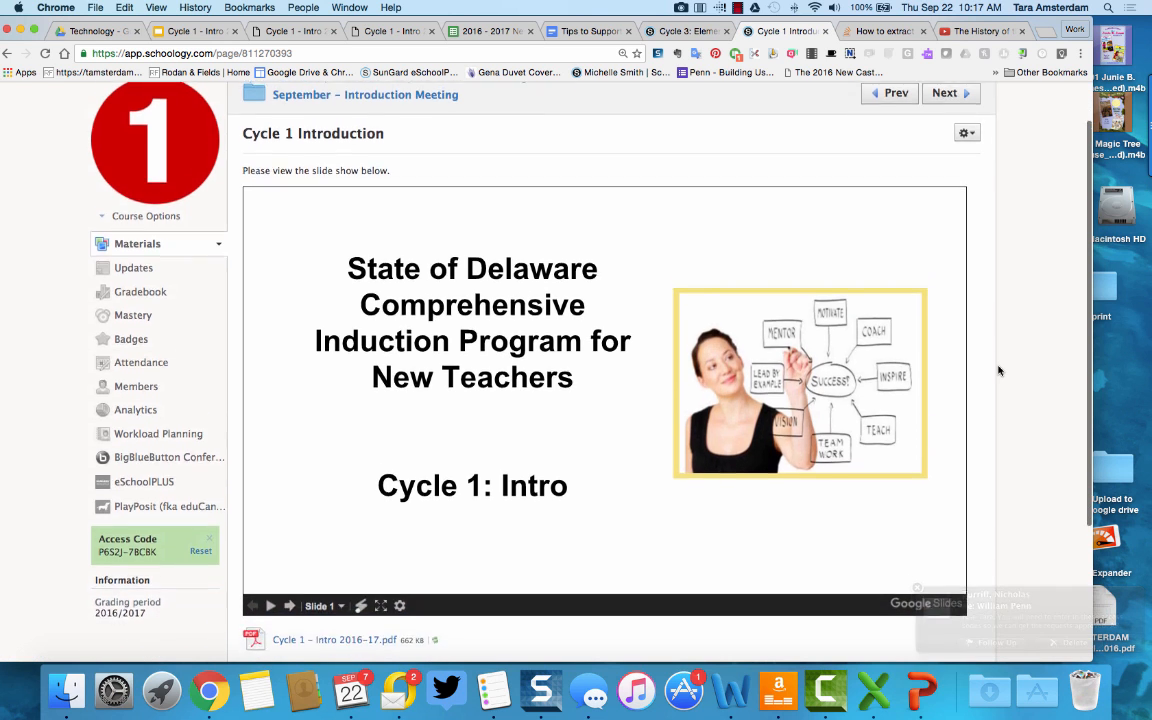